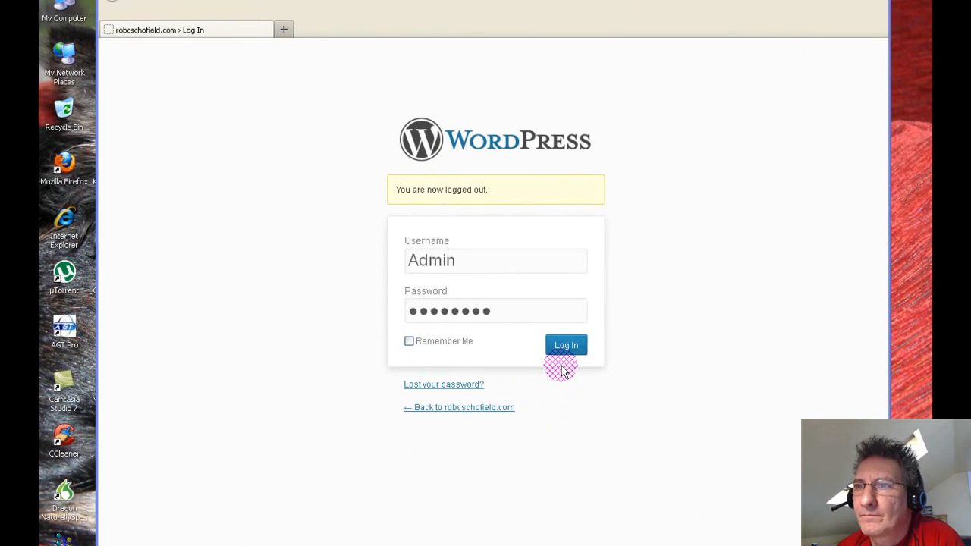
- Log in to the WordPress site and open the list of installed plugins
left_click(551, 319)
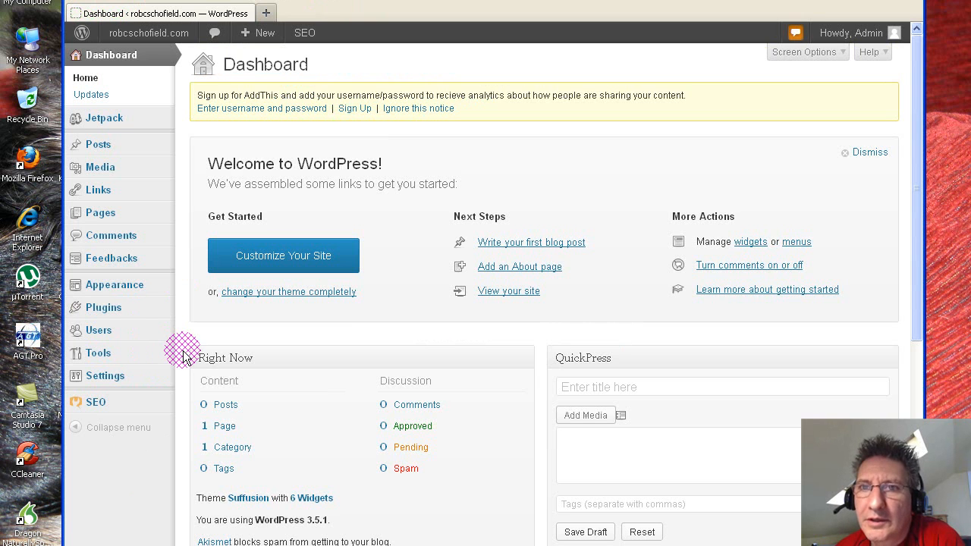
mouse_move(106, 307)
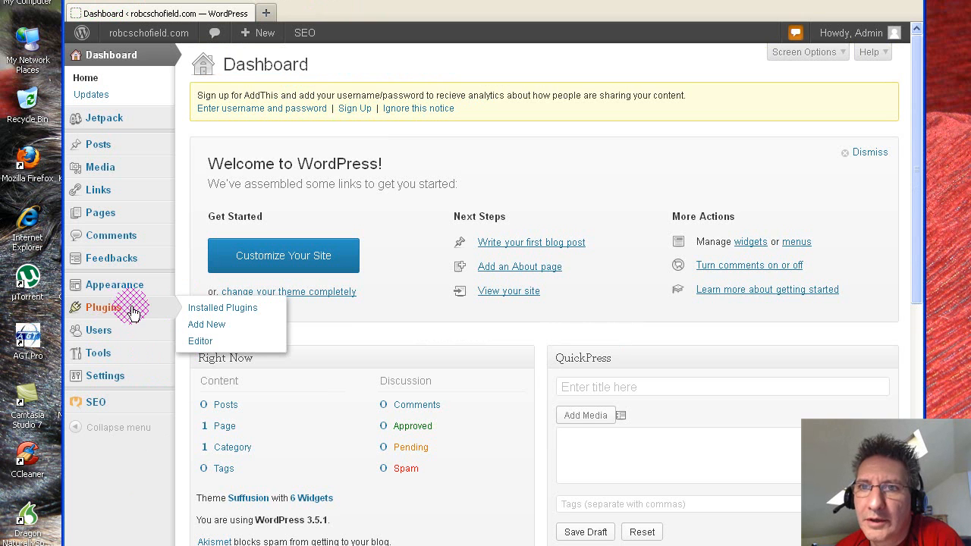
left_click(197, 311)
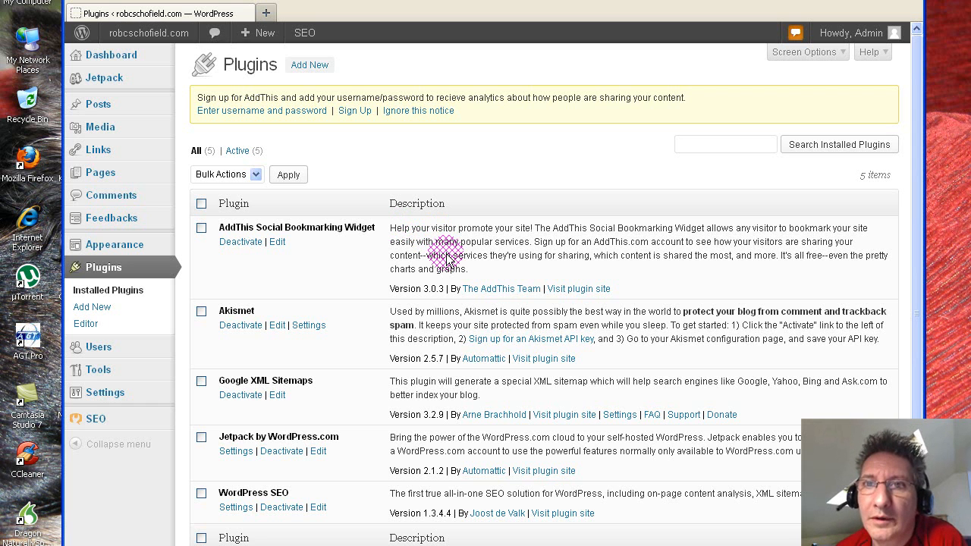
- Open the AddThis Share settings and review the basic options for the top and bottom sharing tools
mouse_move(113, 251)
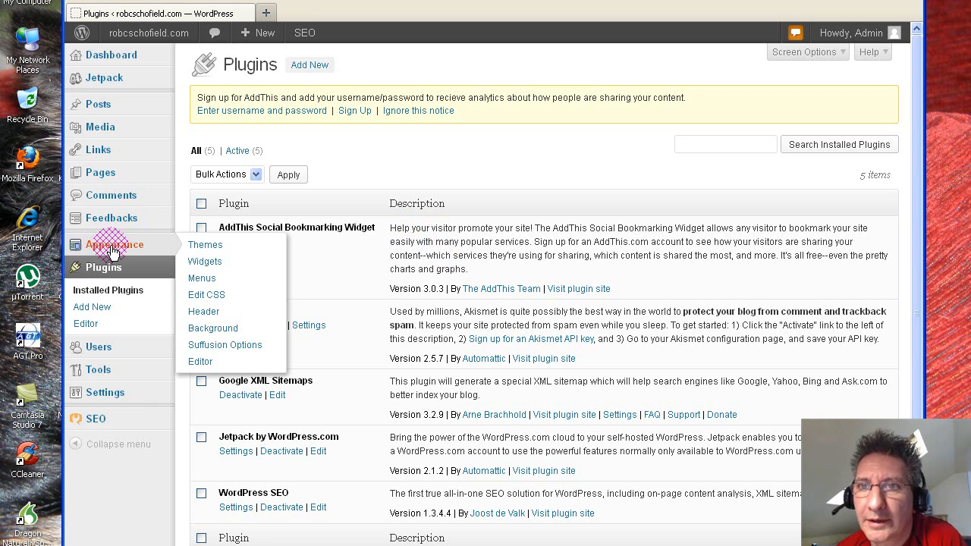
mouse_move(98, 394)
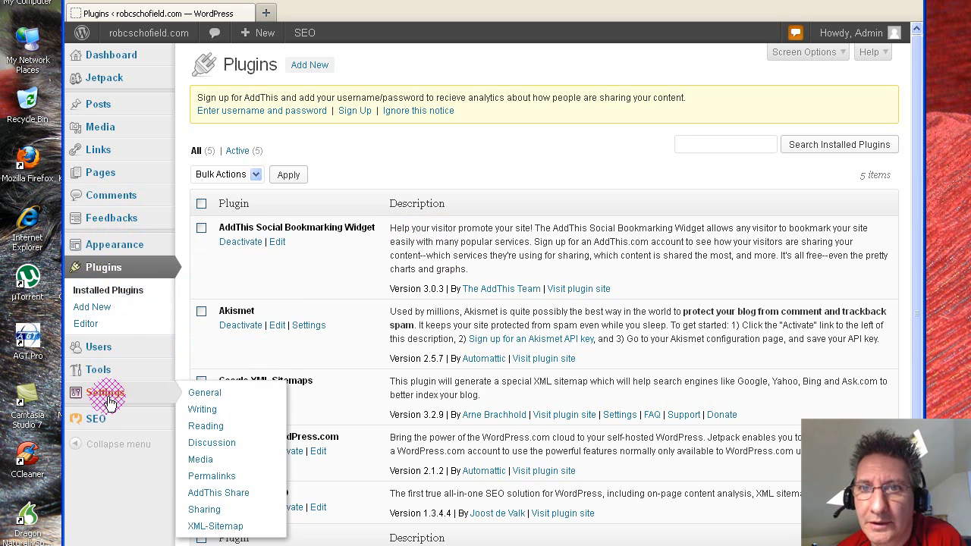
left_click(209, 495)
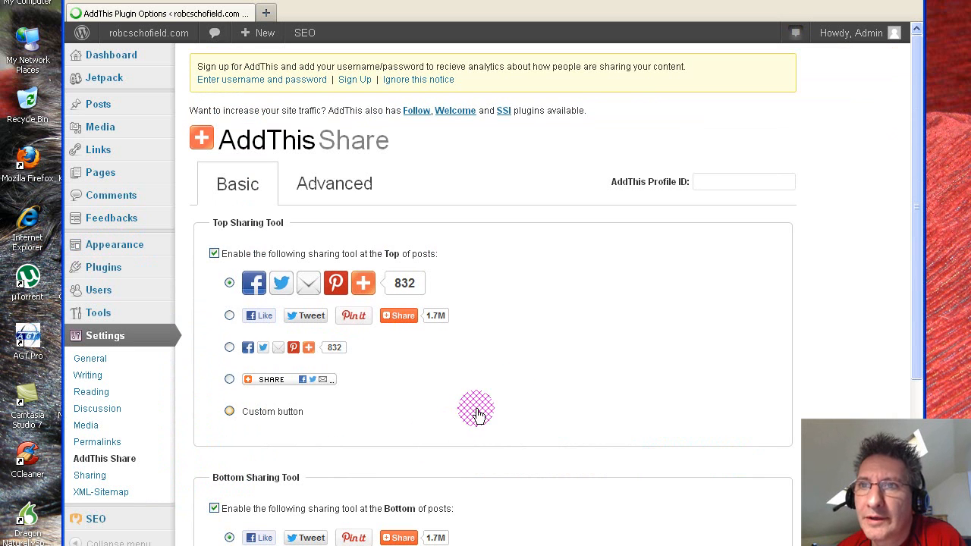
scroll(533, 371, "down", 2)
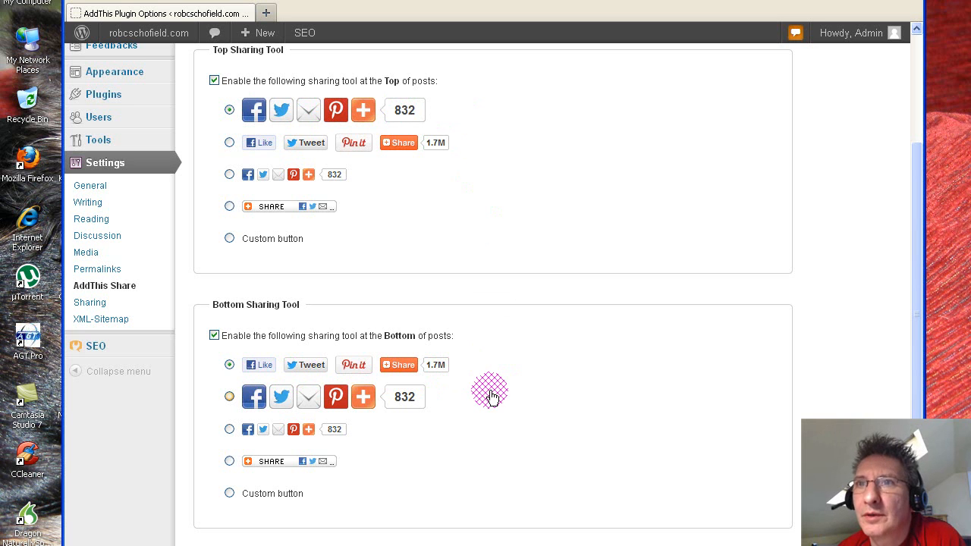
scroll(489, 395, "up", 3)
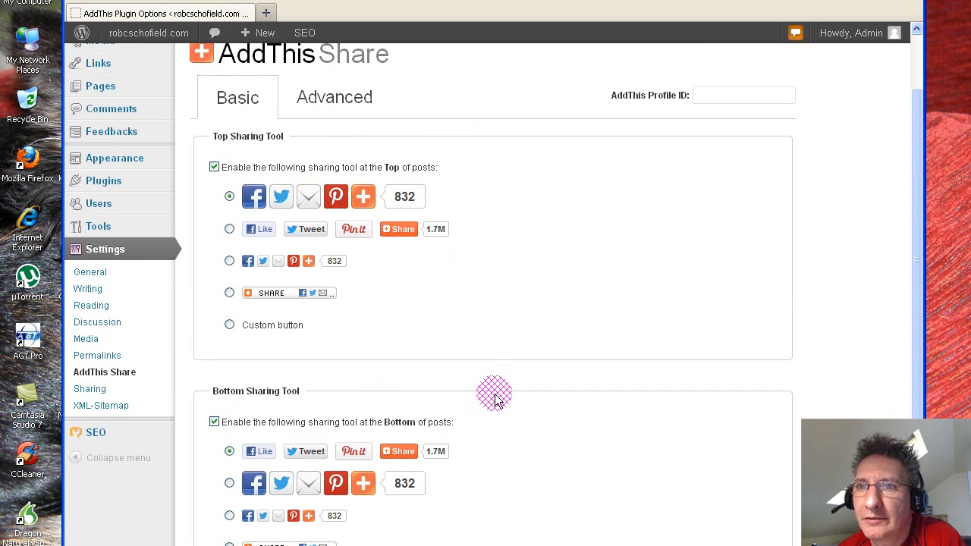
scroll(495, 400, "up", 3)
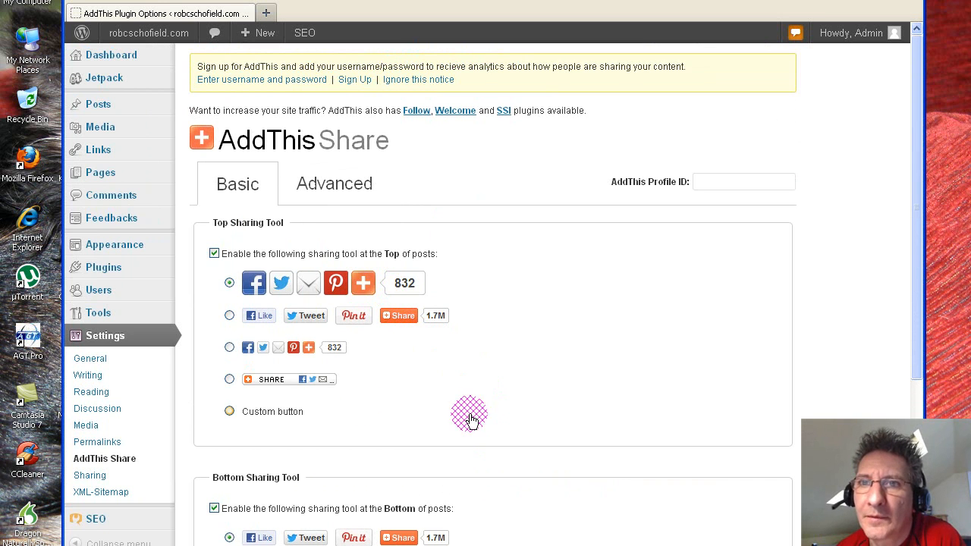
left_click(215, 326)
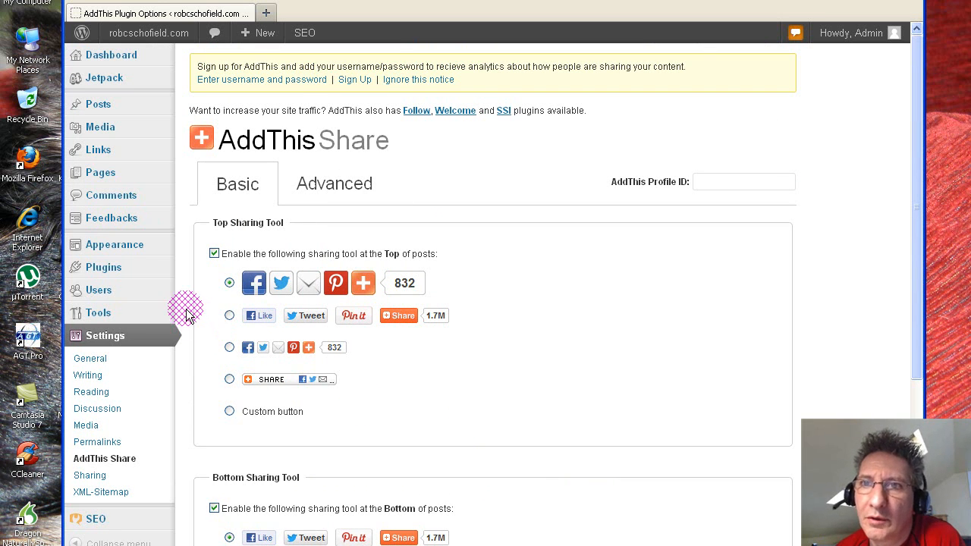
- Revisit the installed plugins list, and review the API key and server connectivity sections of the Akismet configuration
mouse_move(121, 267)
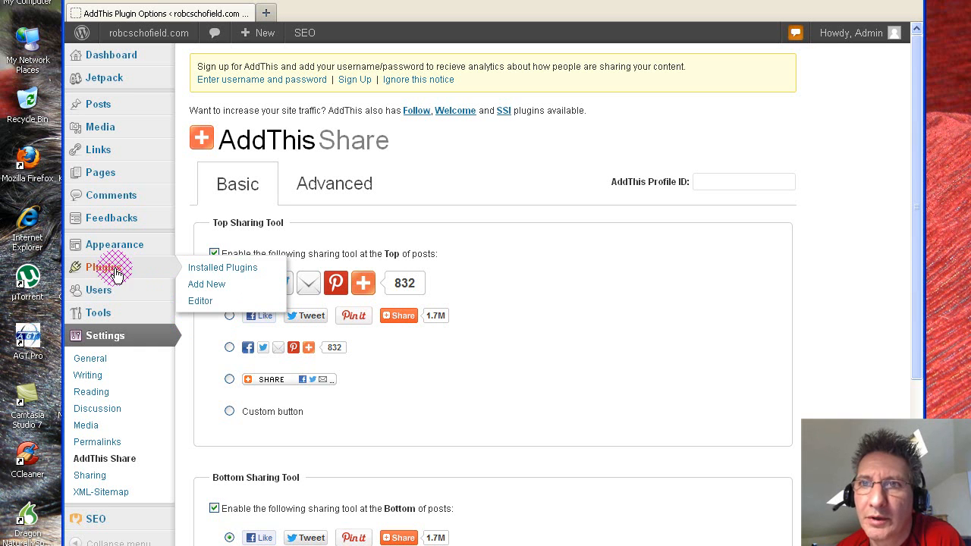
left_click(205, 270)
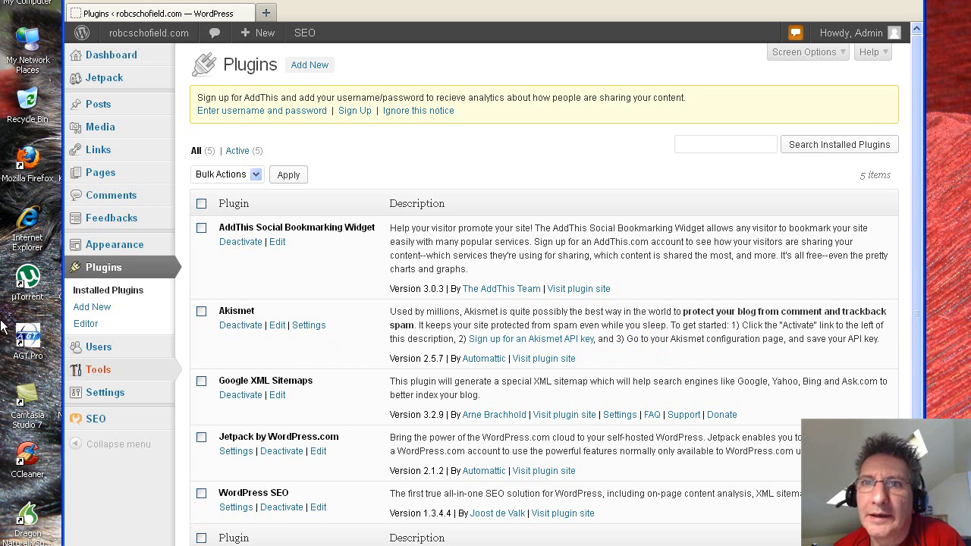
mouse_move(97, 86)
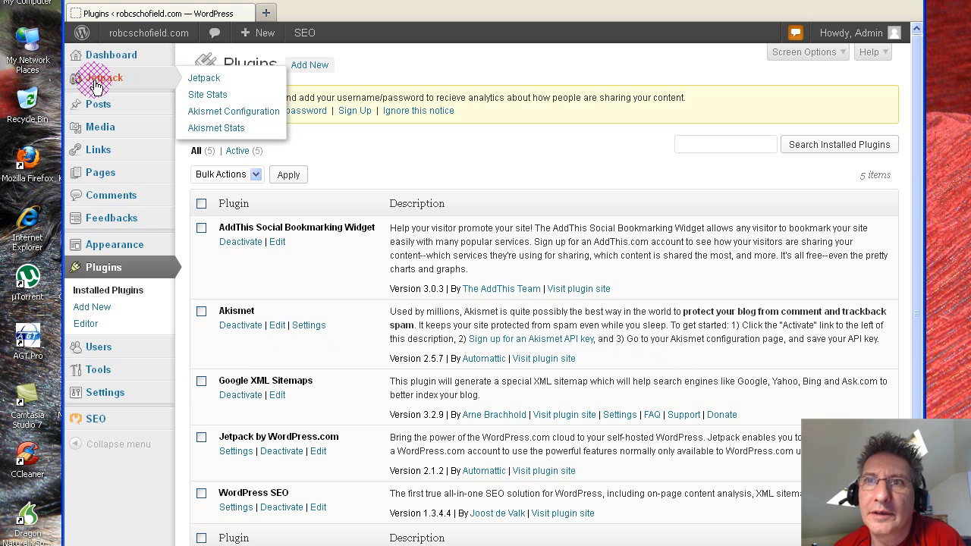
left_click(192, 111)
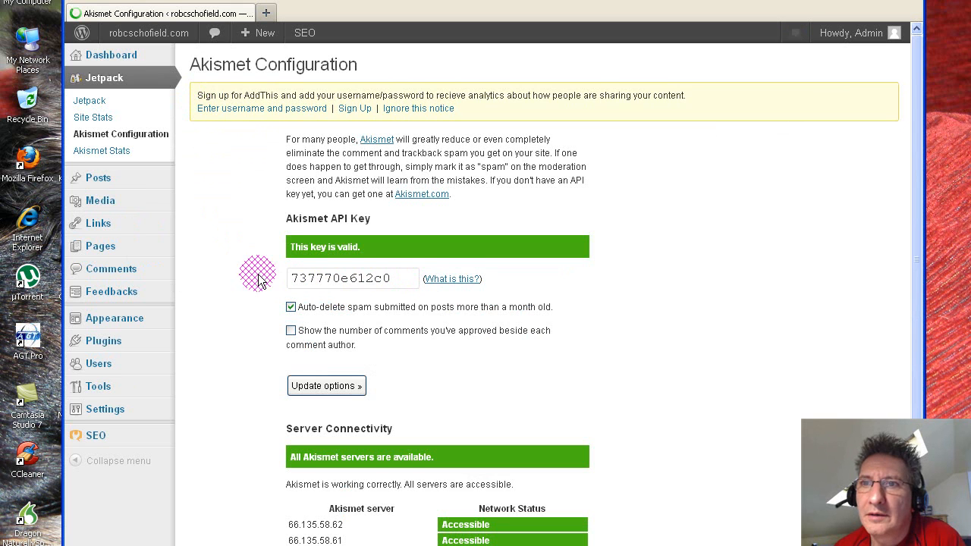
scroll(245, 304, "down", 3)
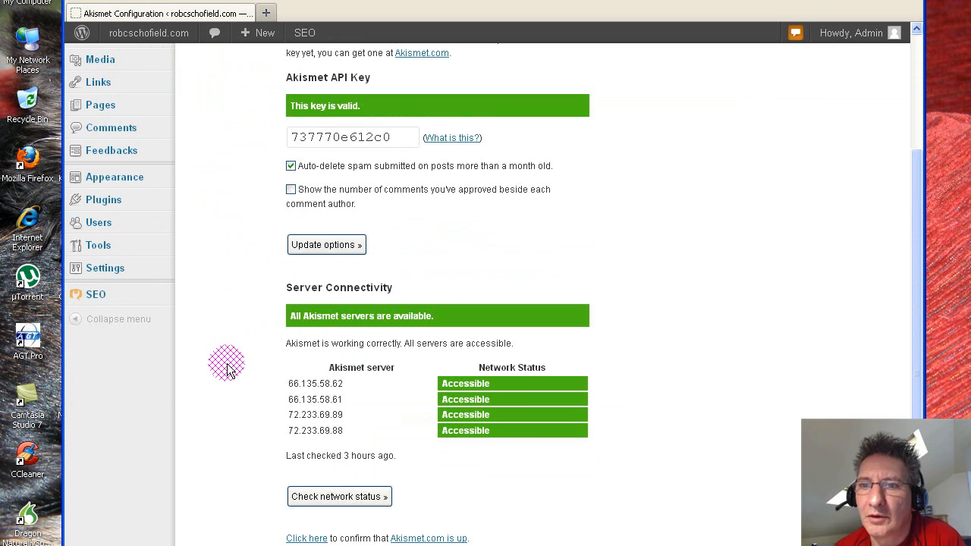
scroll(227, 367, "up", 3)
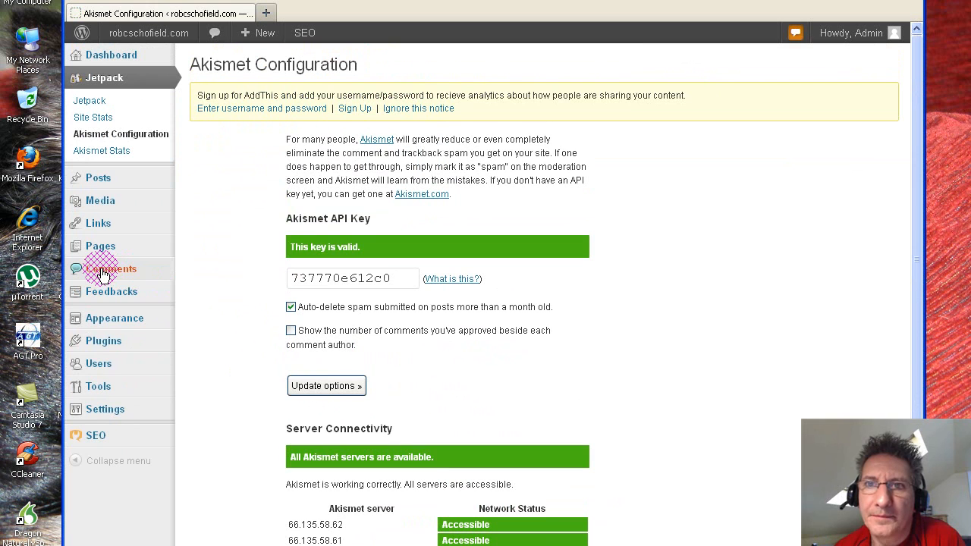
- View the site's comments list and review the Discussion settings for comments and moderation
left_click(103, 274)
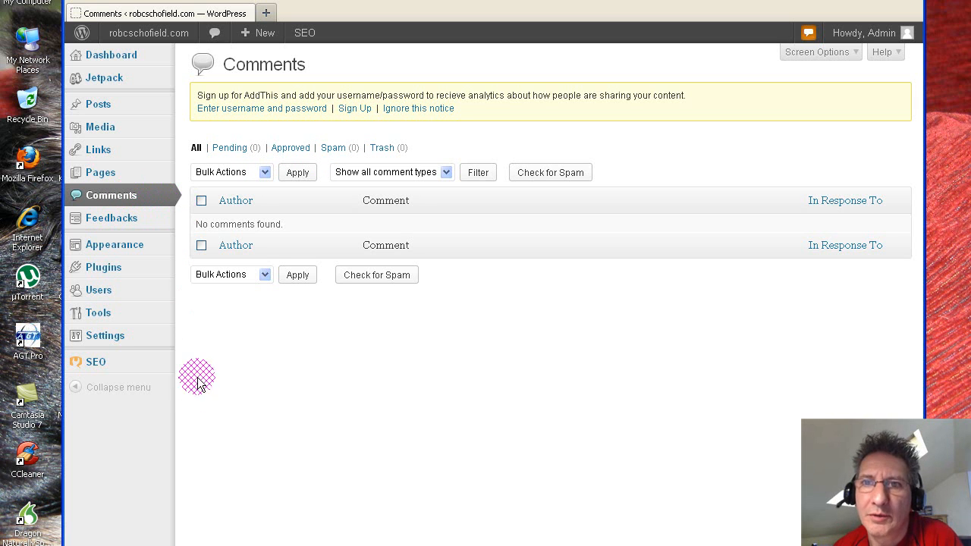
mouse_move(104, 335)
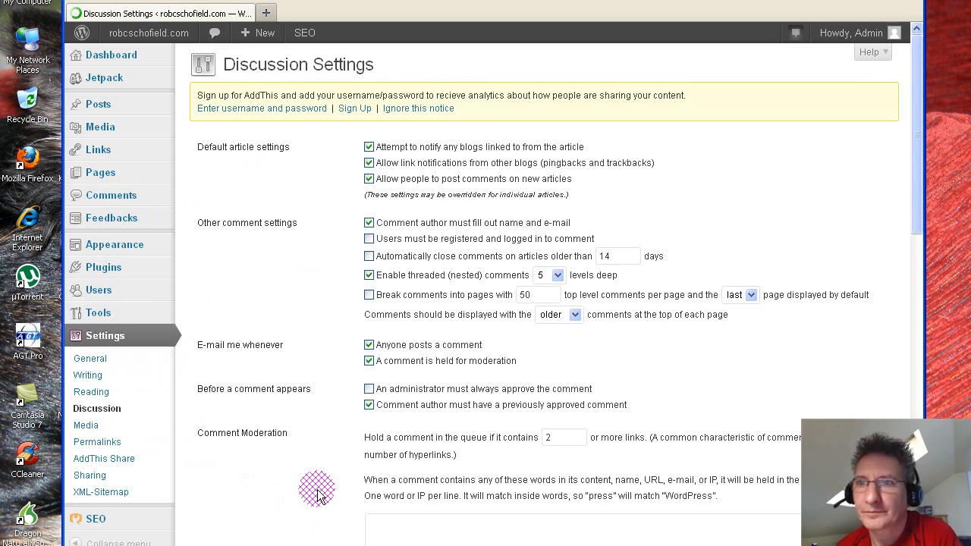
scroll(317, 495, "down", 2)
left_click_drag(920, 182, 916, 148)
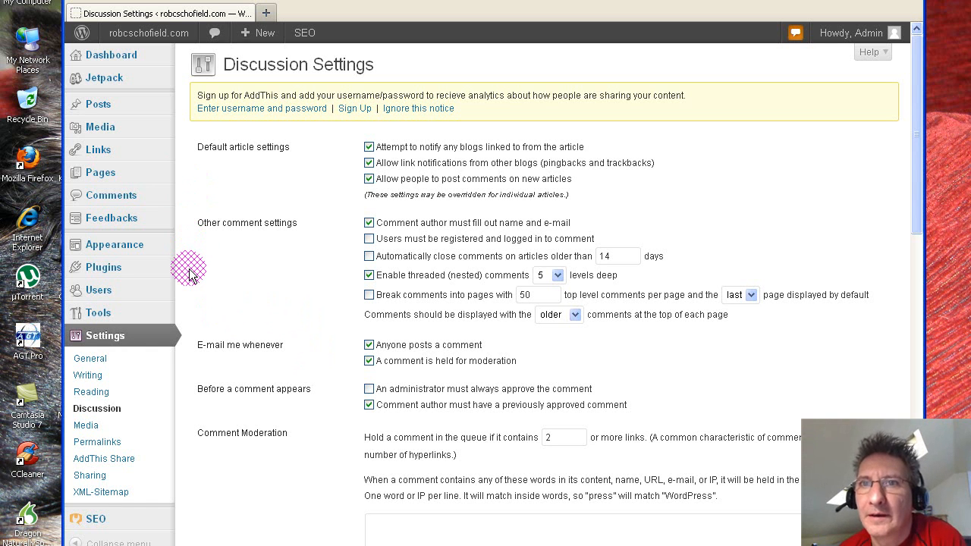
- Return to the installed plugins list and open the XML-Sitemap settings
mouse_move(120, 272)
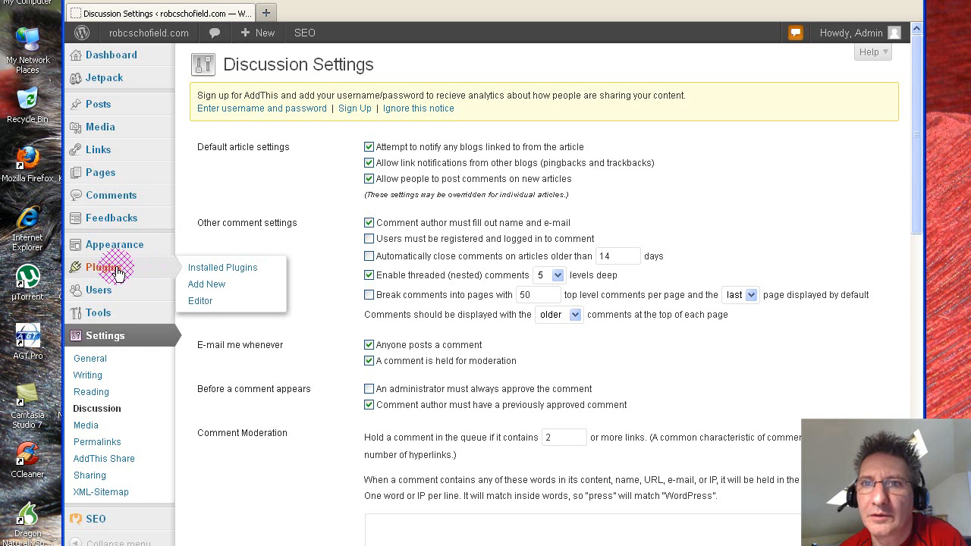
left_click(218, 272)
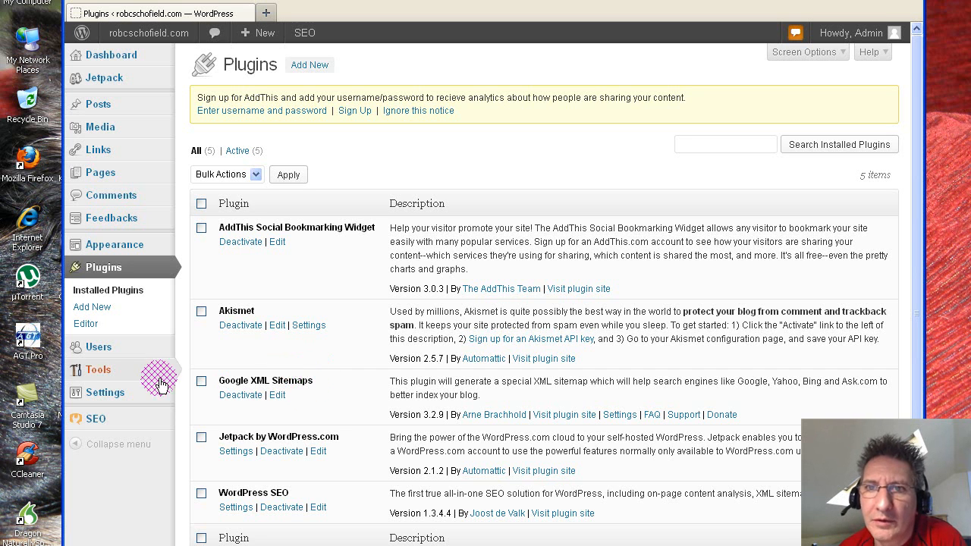
mouse_move(101, 249)
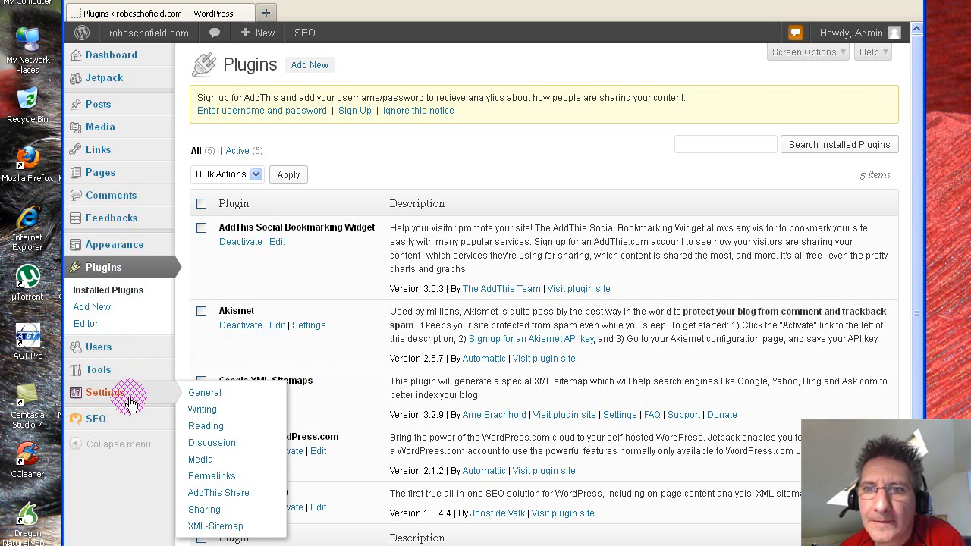
left_click(199, 527)
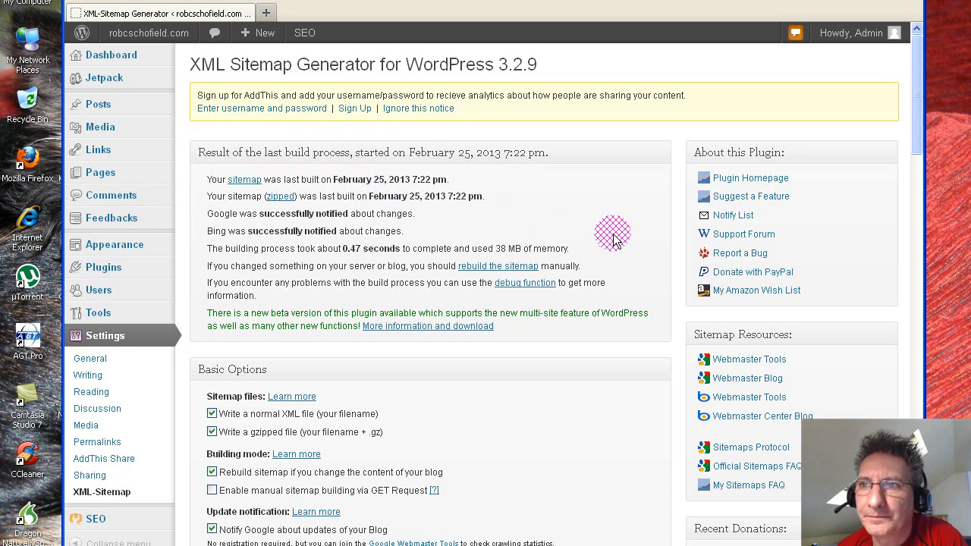
- Examine the XML Sitemap Generator settings, from the last build result and basic options down to post priority, sitemap file location and sitemap content
scroll(615, 239, "down", 1)
scroll(614, 239, "down", 6)
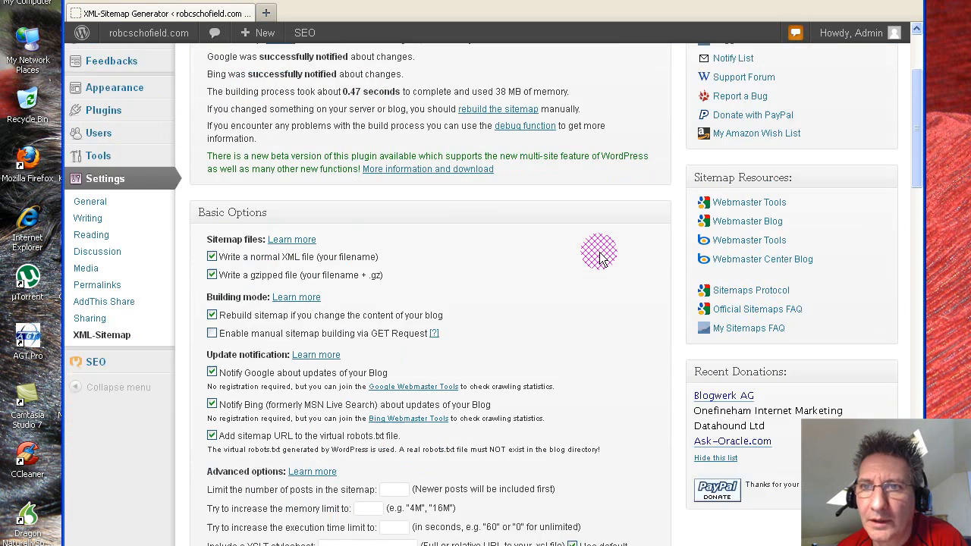
scroll(595, 228, "down", 12)
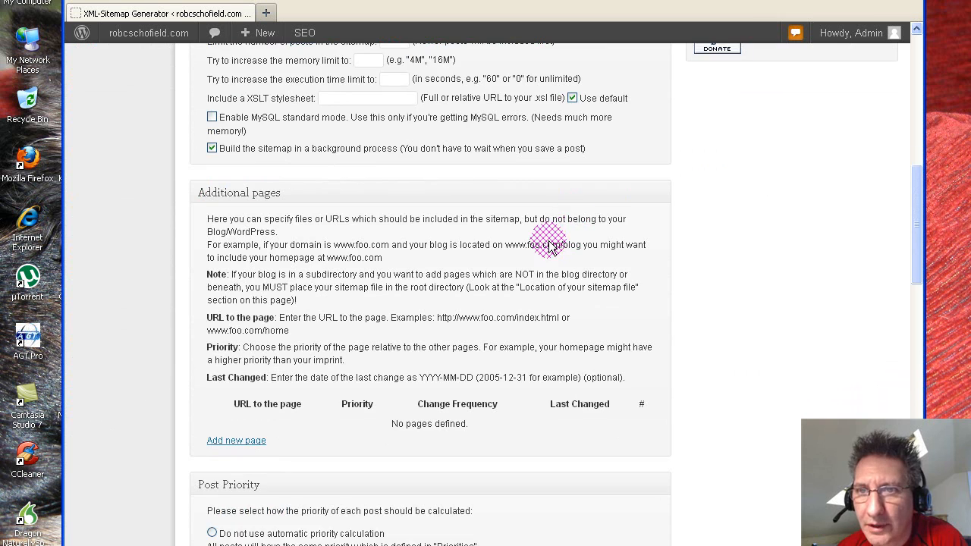
scroll(549, 246, "down", 6)
scroll(549, 244, "down", 2)
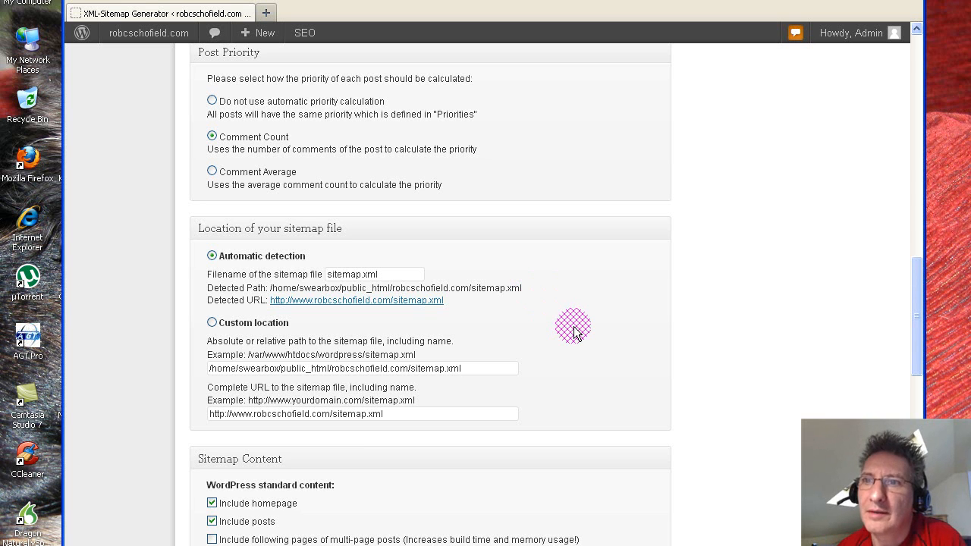
scroll(584, 330, "up", 4)
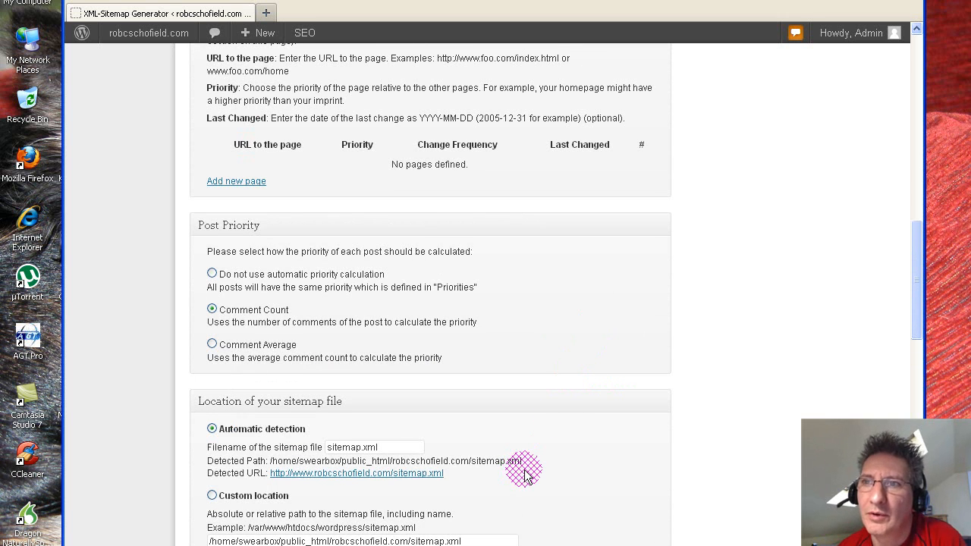
scroll(531, 465, "up", 4)
scroll(525, 474, "up", 12)
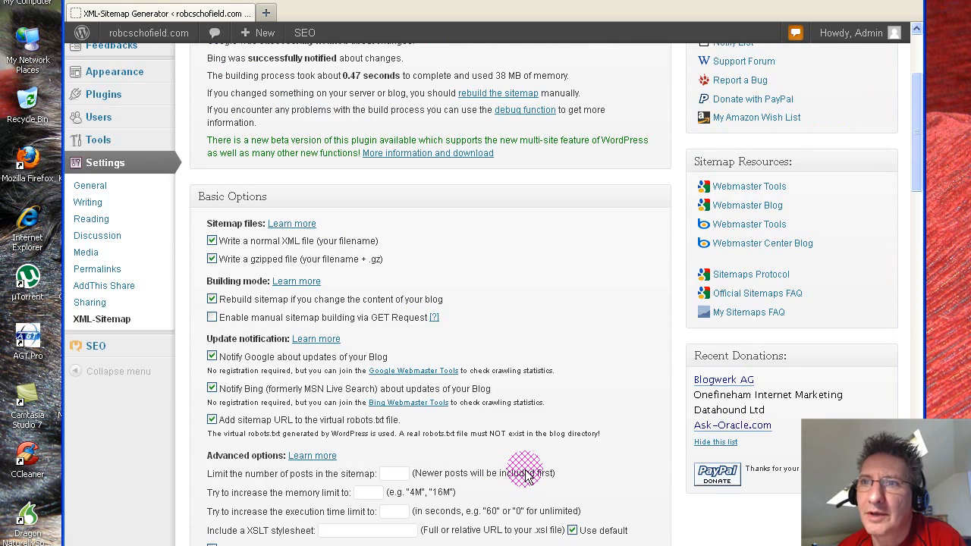
scroll(522, 476, "up", 3)
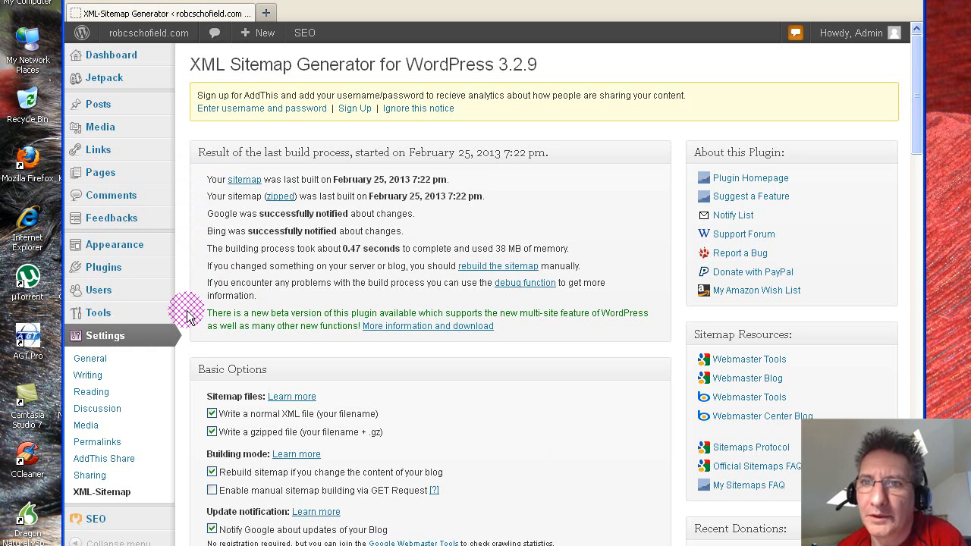
scroll(187, 383, "down", 2)
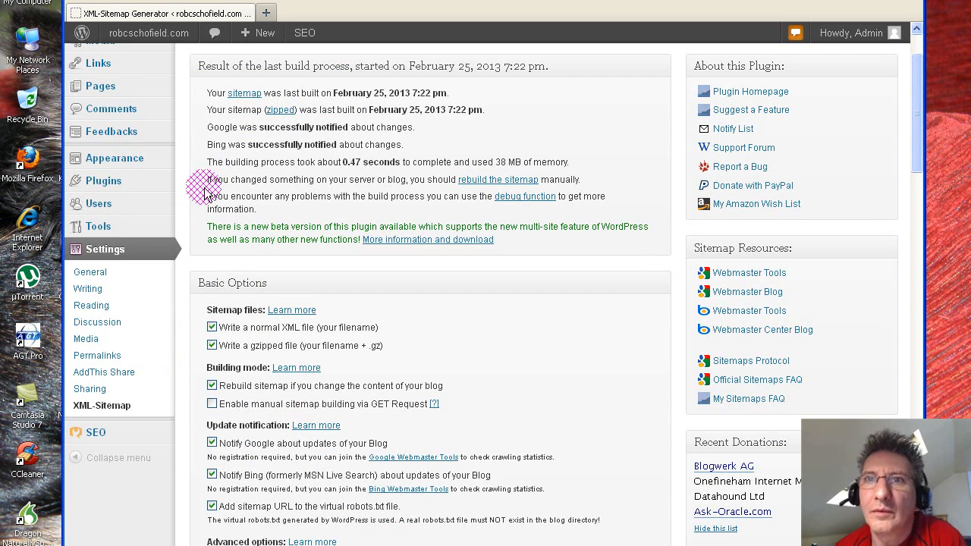
scroll(190, 241, "up", 2)
- Go back over the installed plugins list and open the page for adding a new plugin
mouse_move(158, 266)
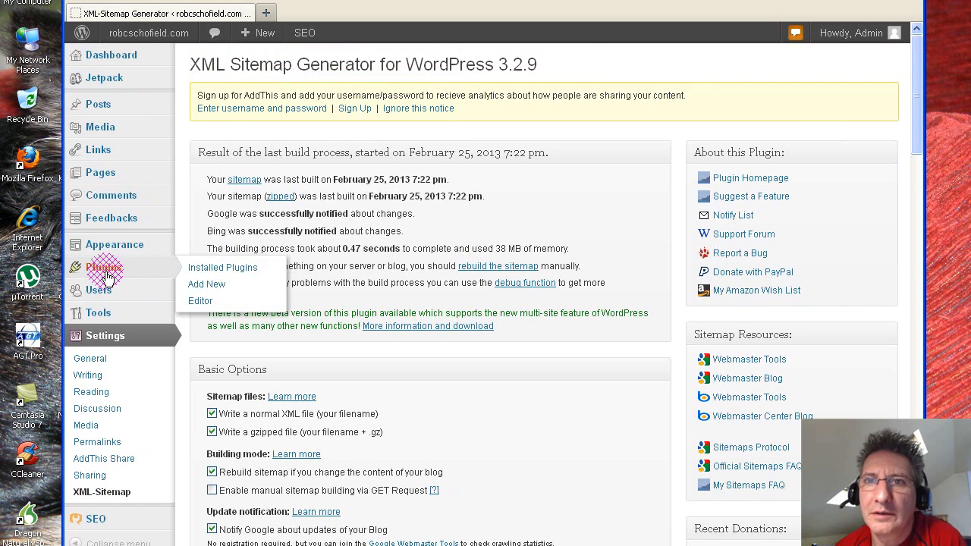
left_click(201, 270)
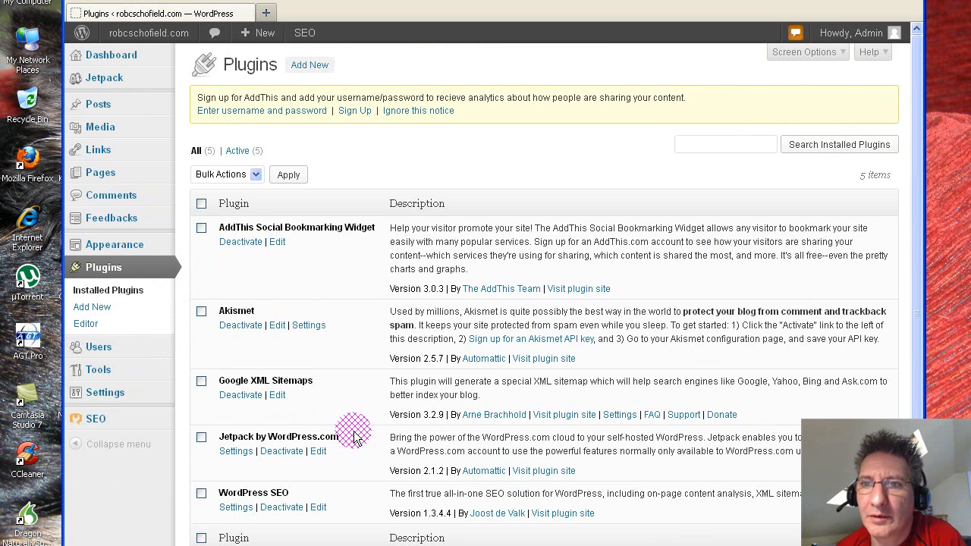
scroll(351, 466, "down", 1)
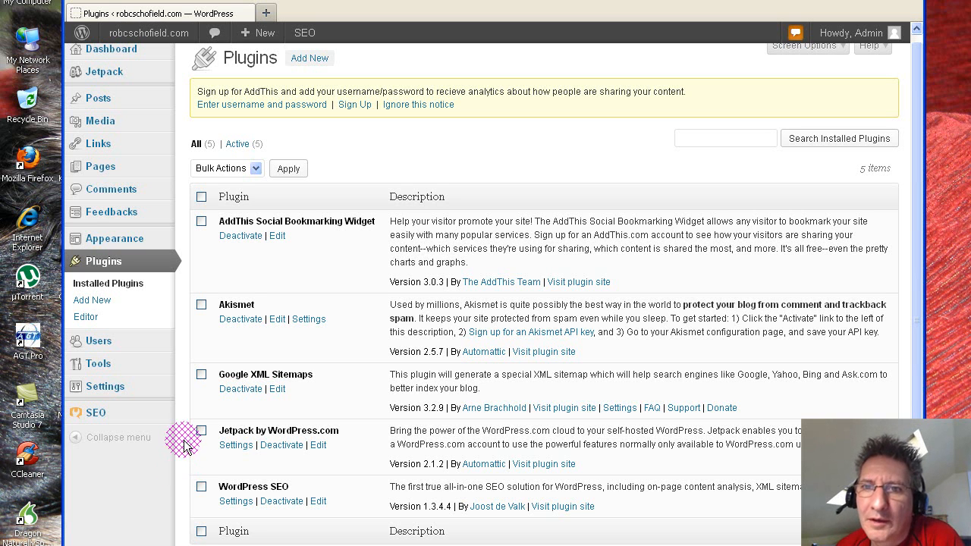
mouse_move(96, 417)
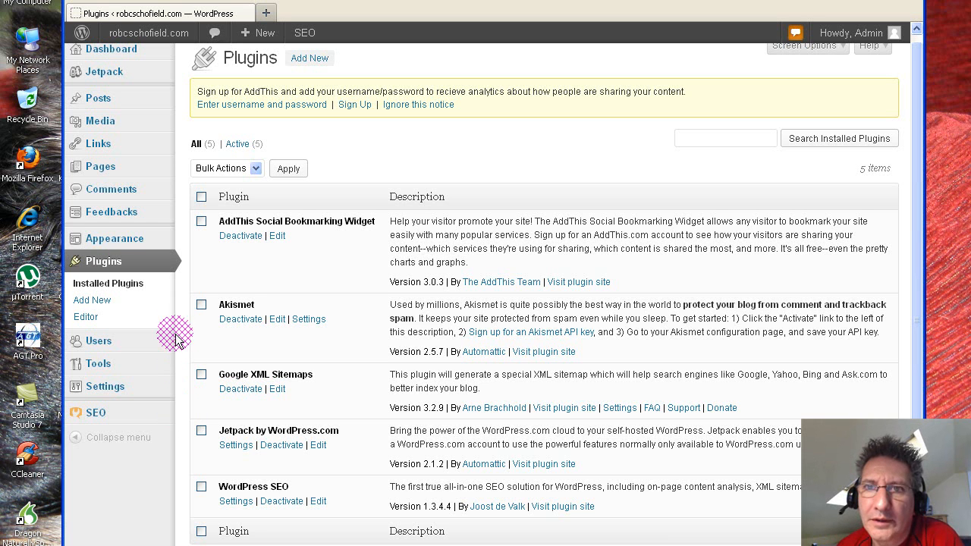
left_click(100, 304)
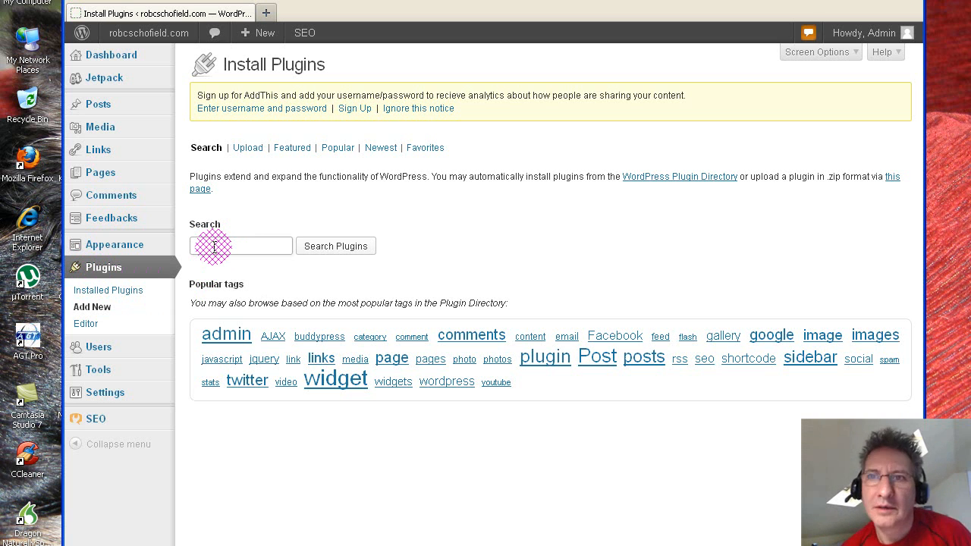
- Search the plugin directory for "stats" and look through the plugins, their ratings and descriptions
type("stats")
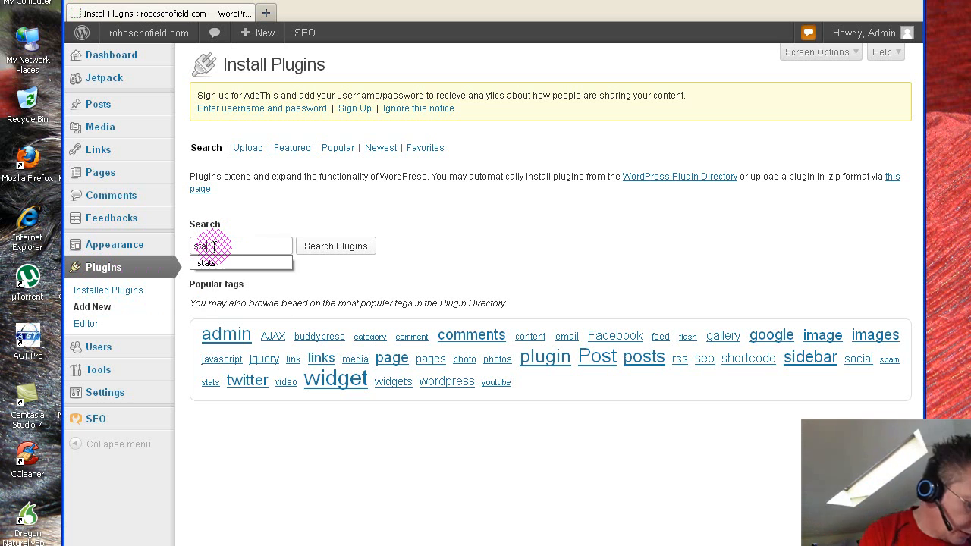
key("Return")
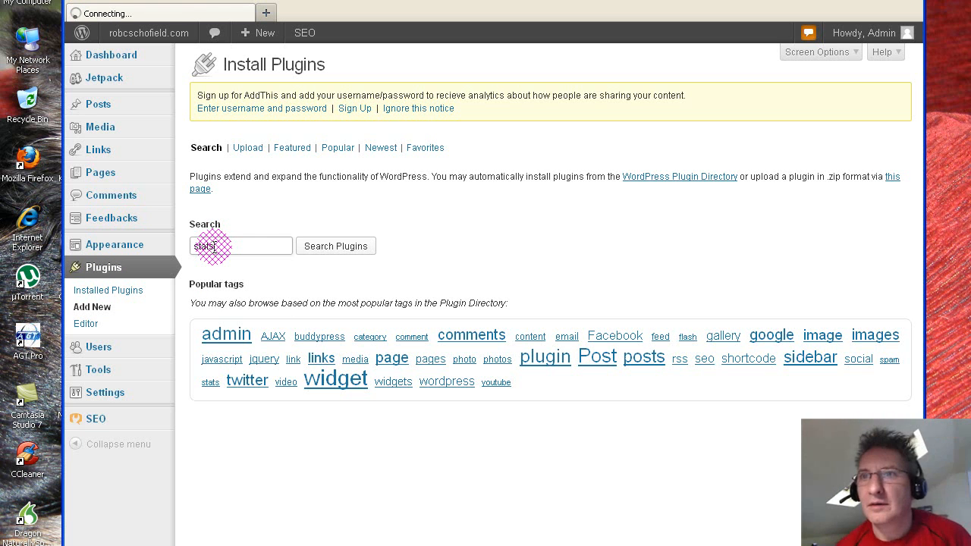
left_click(331, 252)
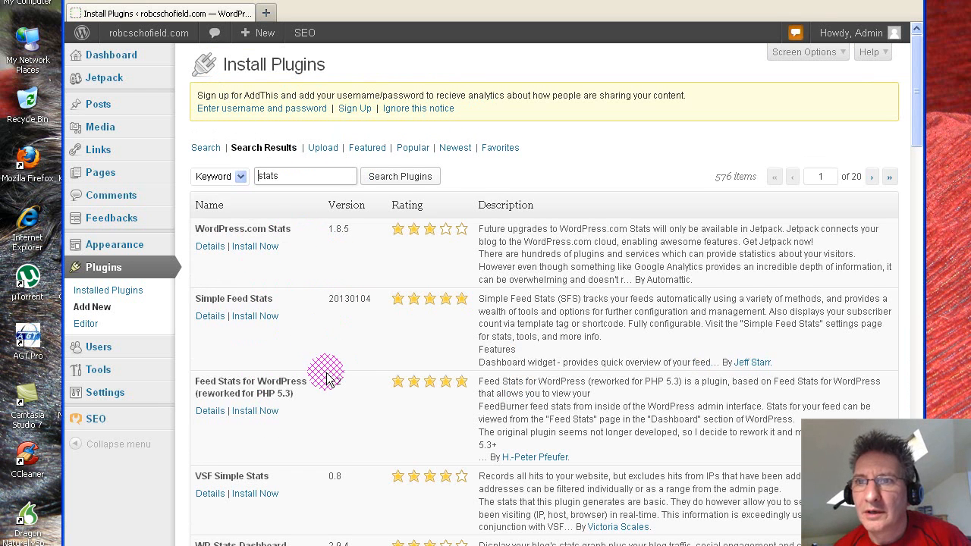
scroll(325, 372, "down", 2)
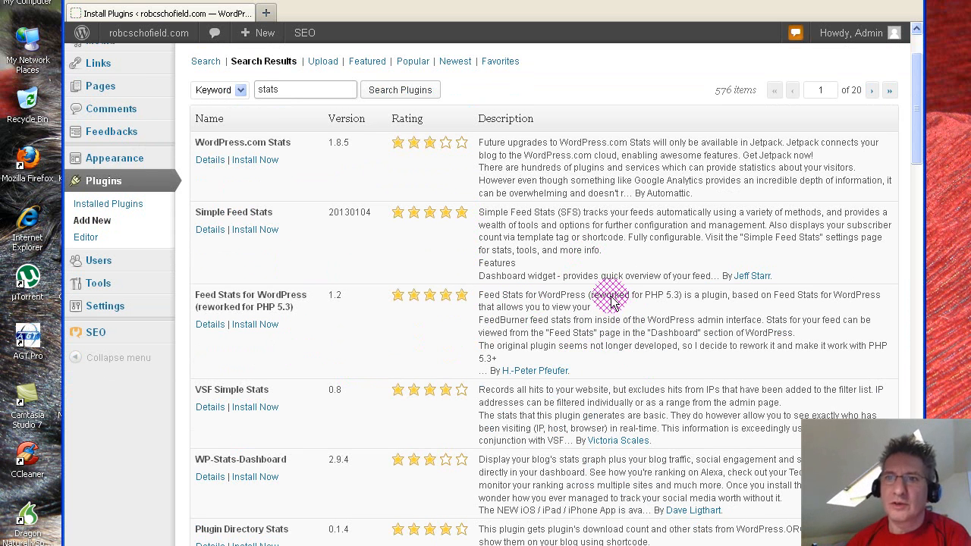
scroll(592, 334, "down", 2)
scroll(590, 336, "down", 6)
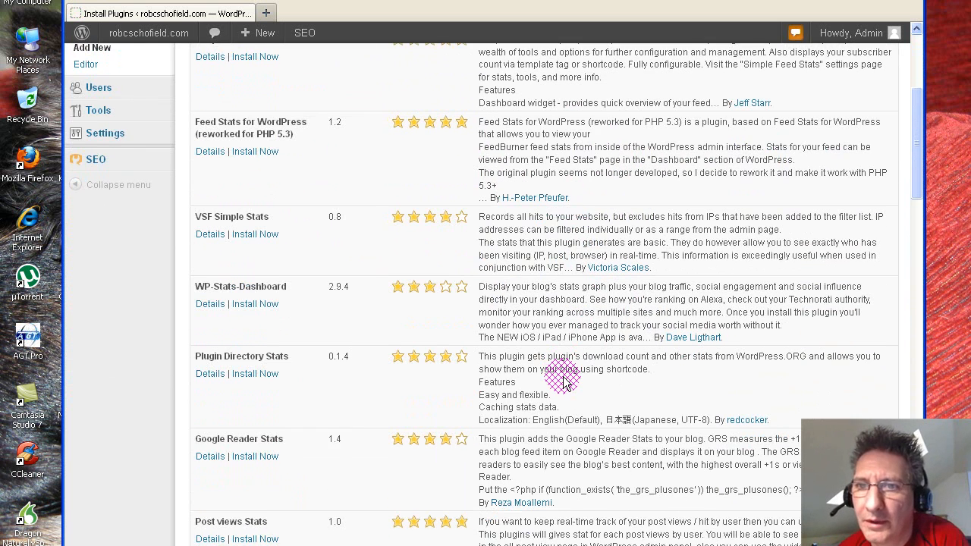
scroll(562, 383, "down", 4)
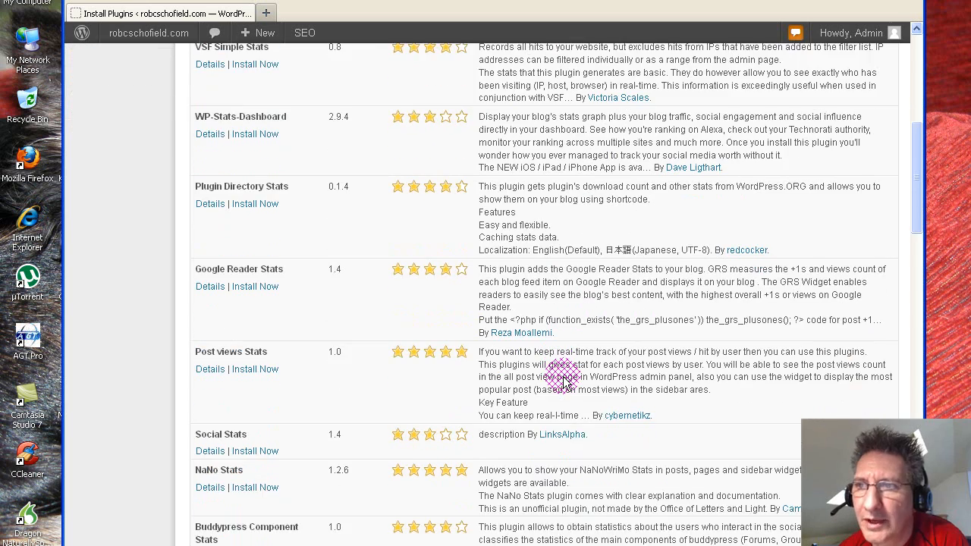
scroll(560, 387, "up", 12)
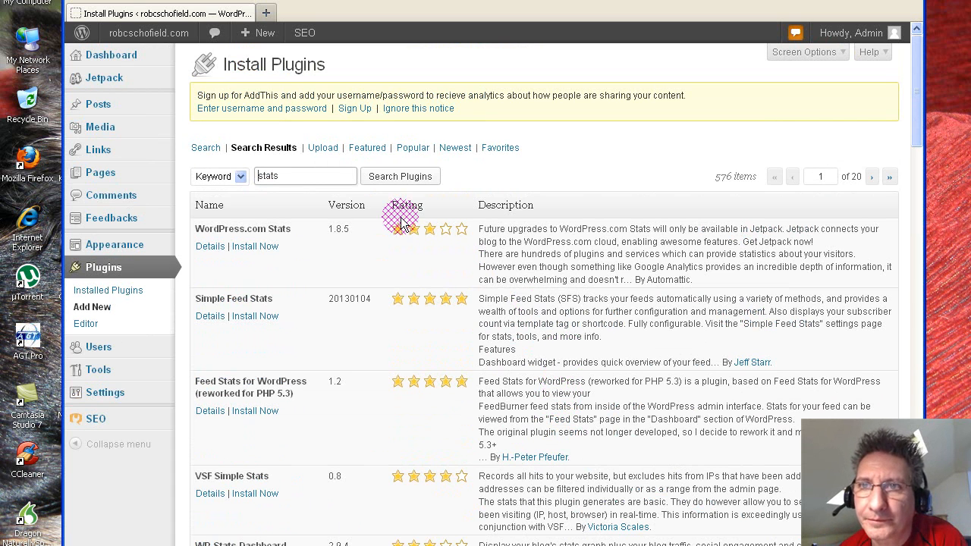
- Search the plugin directory for "all in one" and look through the matching plugins
left_click_drag(283, 177, 242, 177)
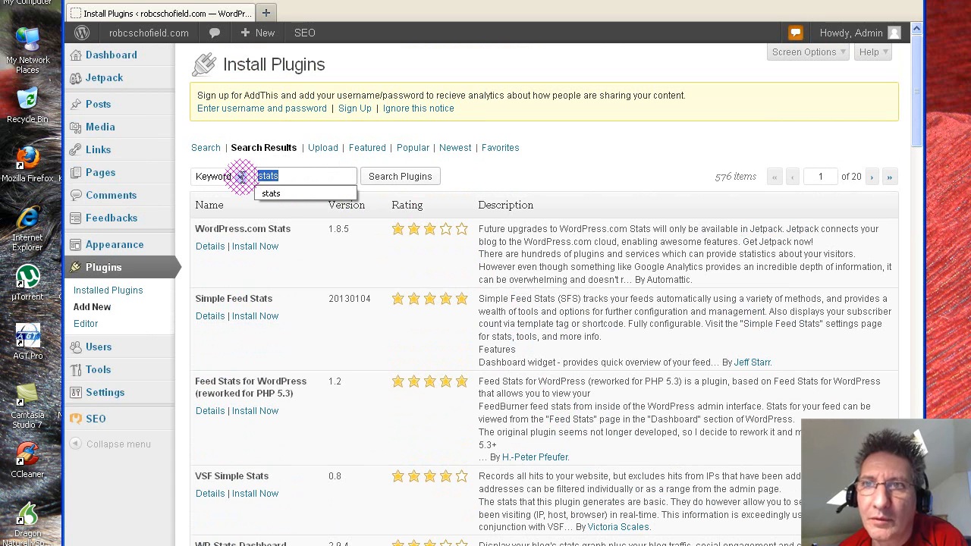
type("al")
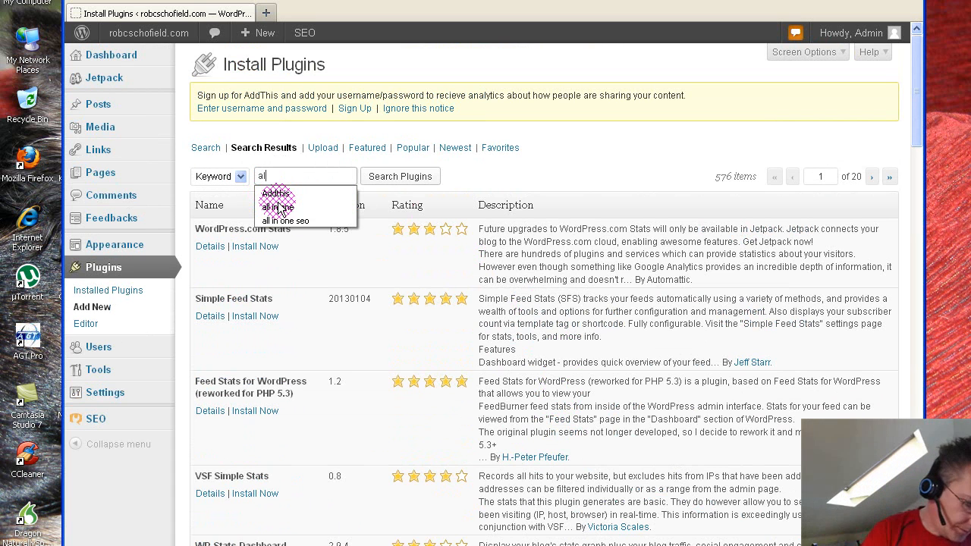
type("l in one")
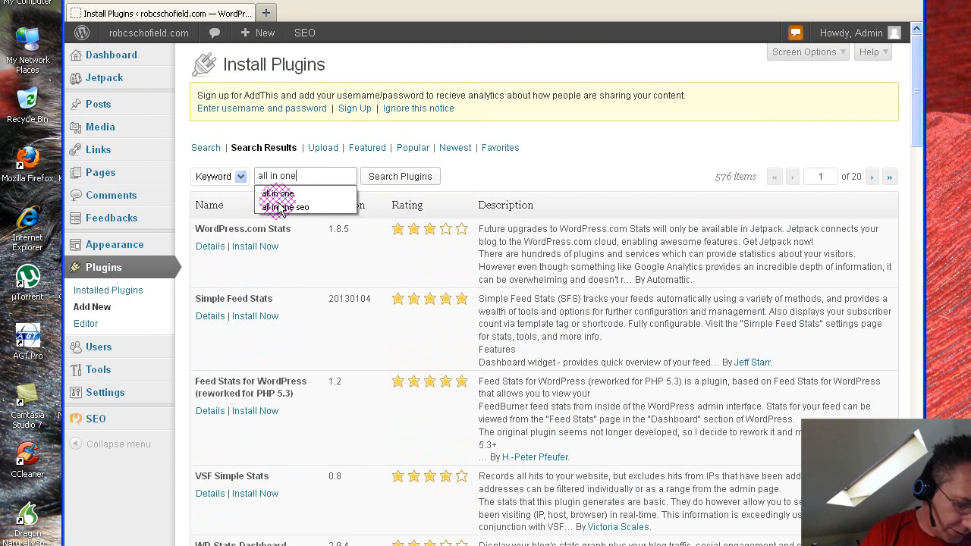
key("Return")
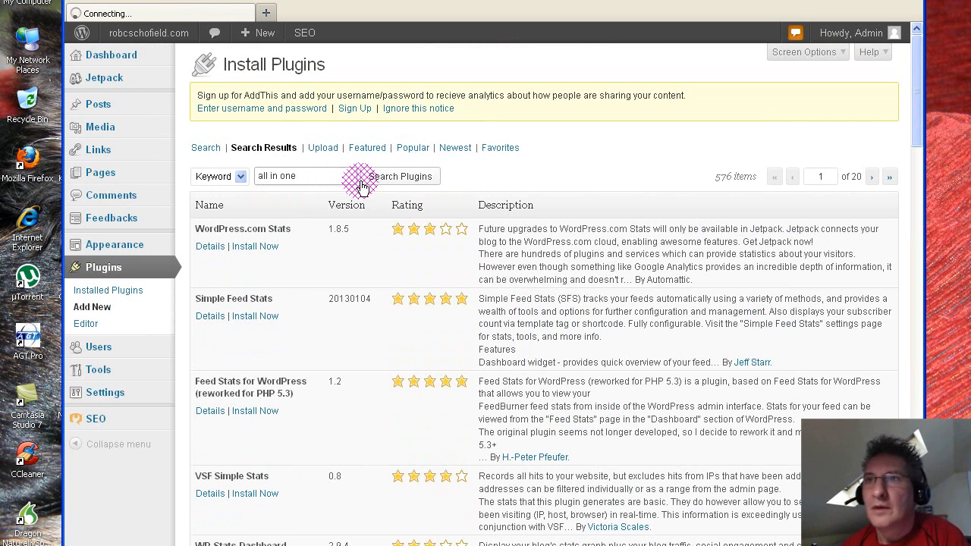
left_click(389, 178)
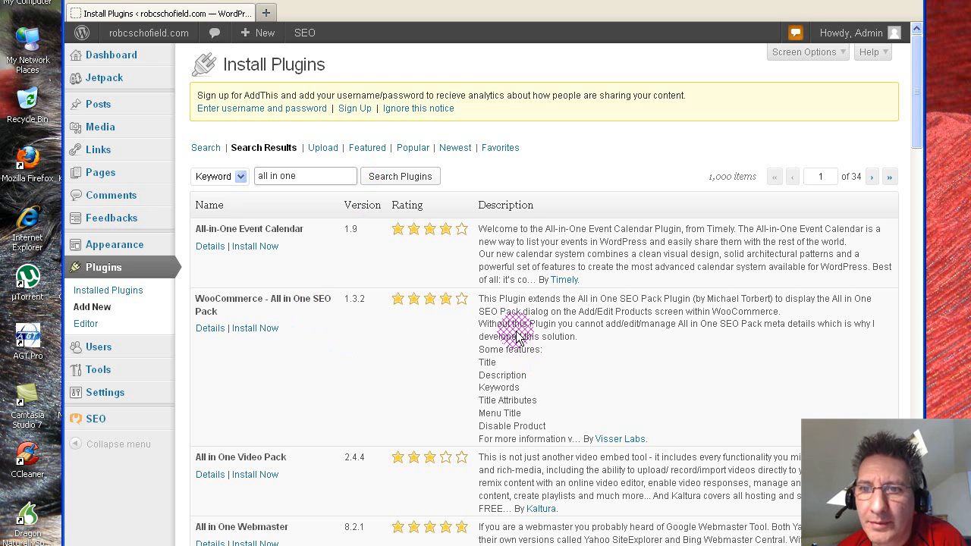
scroll(518, 337, "down", 3)
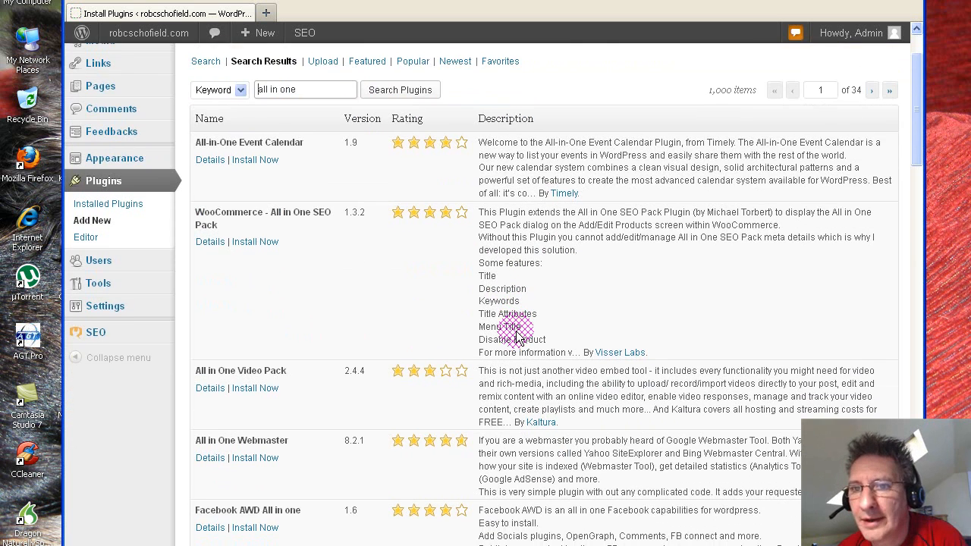
scroll(517, 337, "down", 3)
scroll(517, 338, "down", 3)
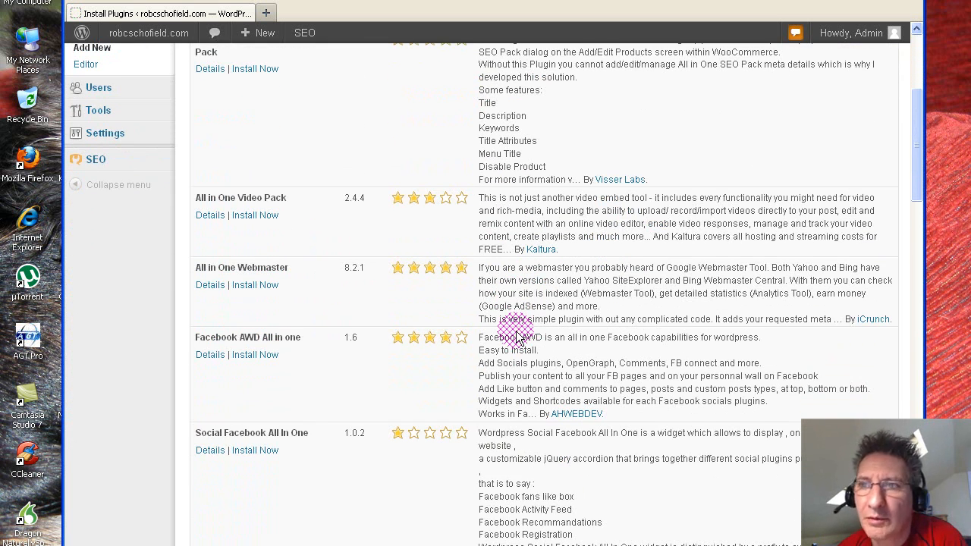
scroll(517, 338, "down", 3)
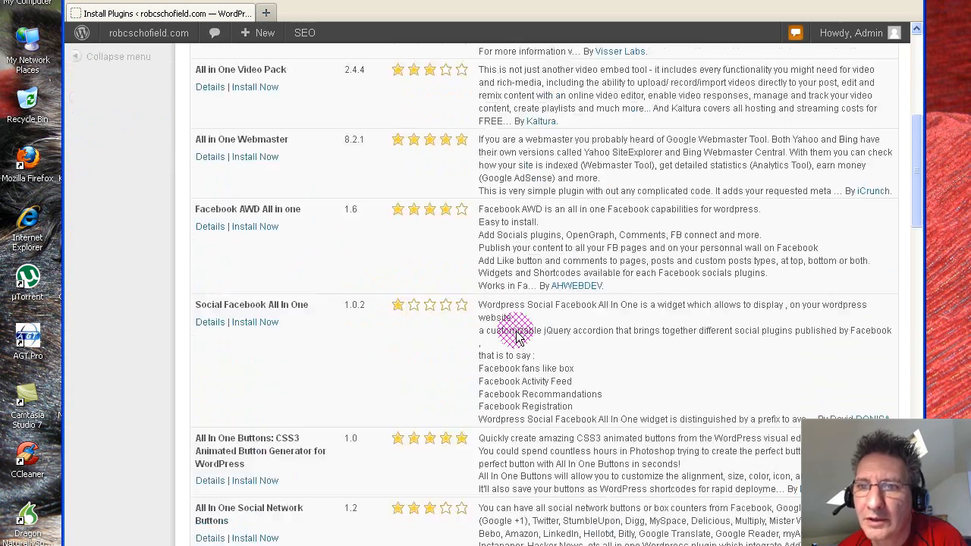
scroll(518, 337, "up", 4)
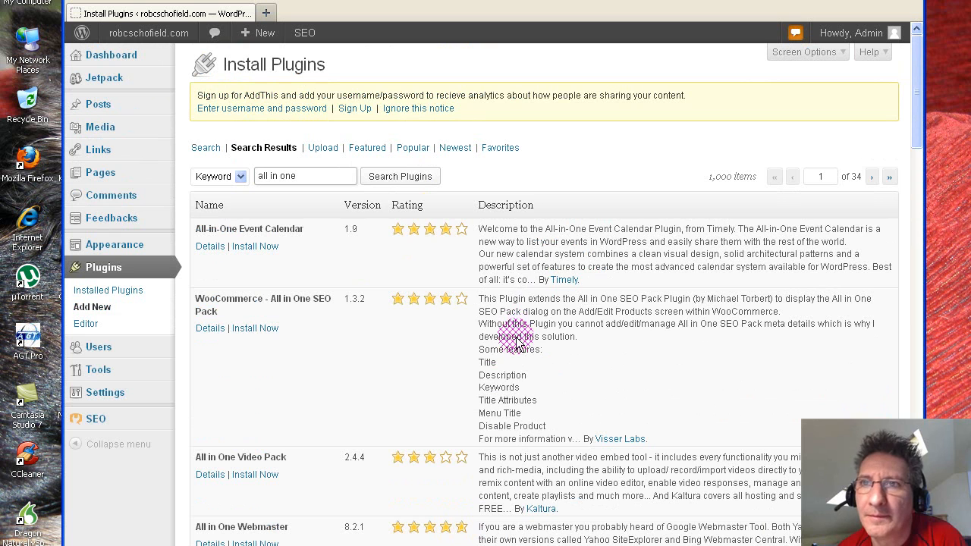
- Search the plugin directory for "seo yoast" and look at the WordPress SEO by Yoast entry
left_click_drag(301, 174, 245, 173)
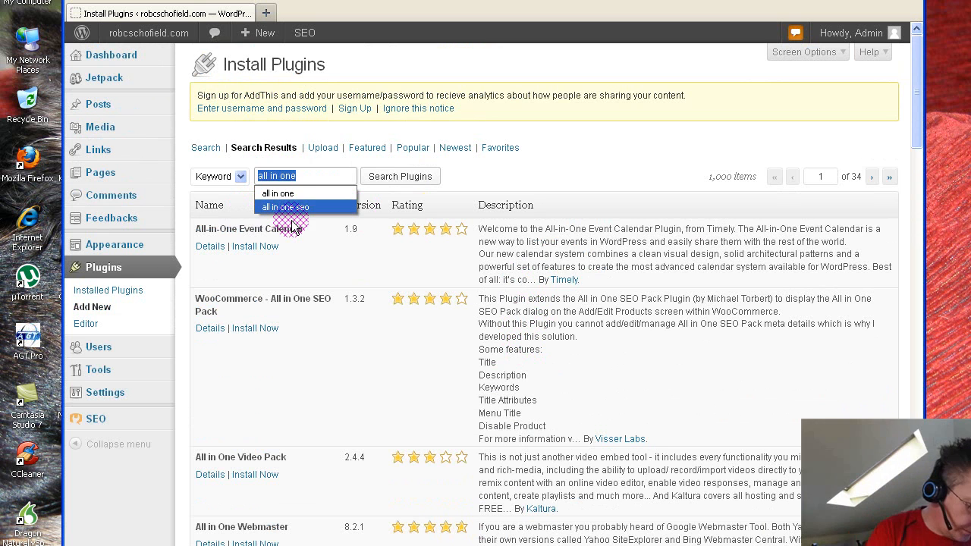
type("seo yo")
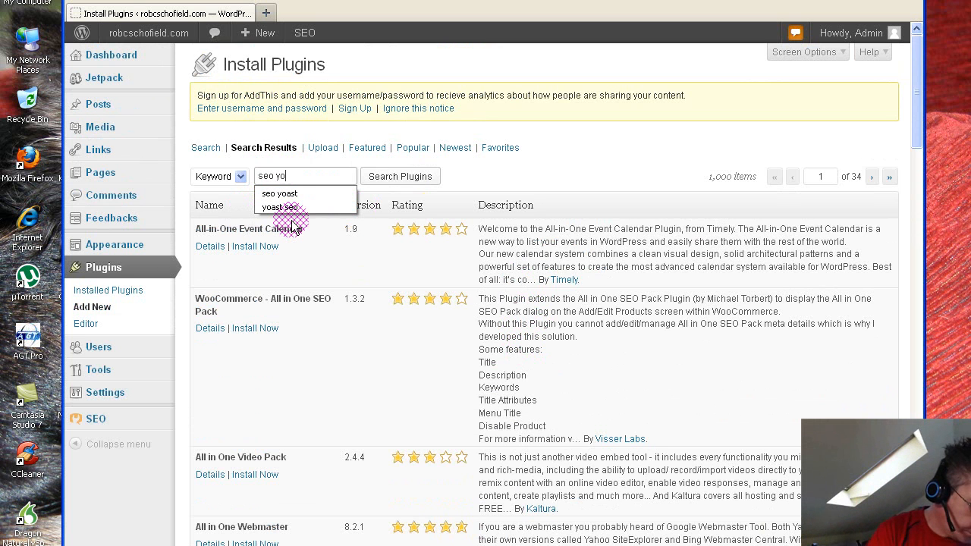
type("ast")
key("Return")
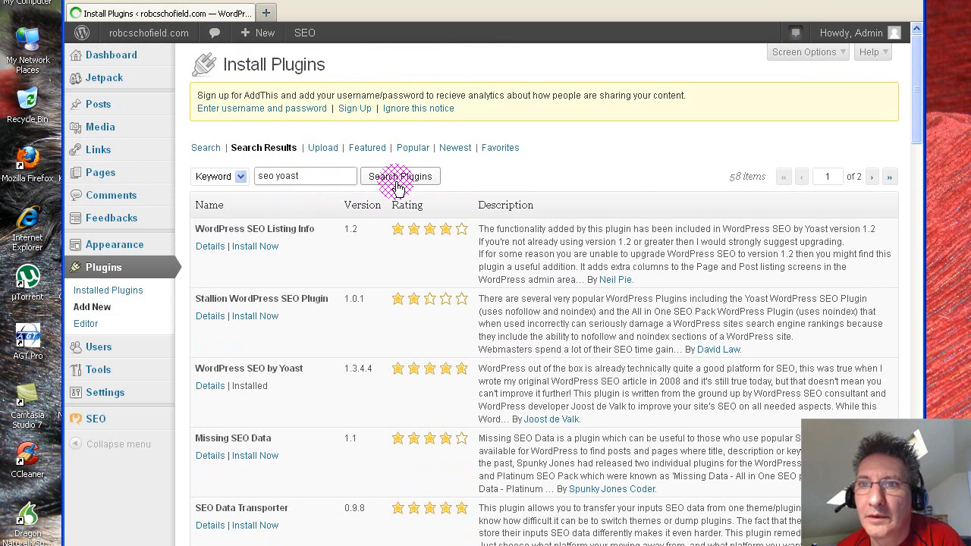
left_click(381, 254)
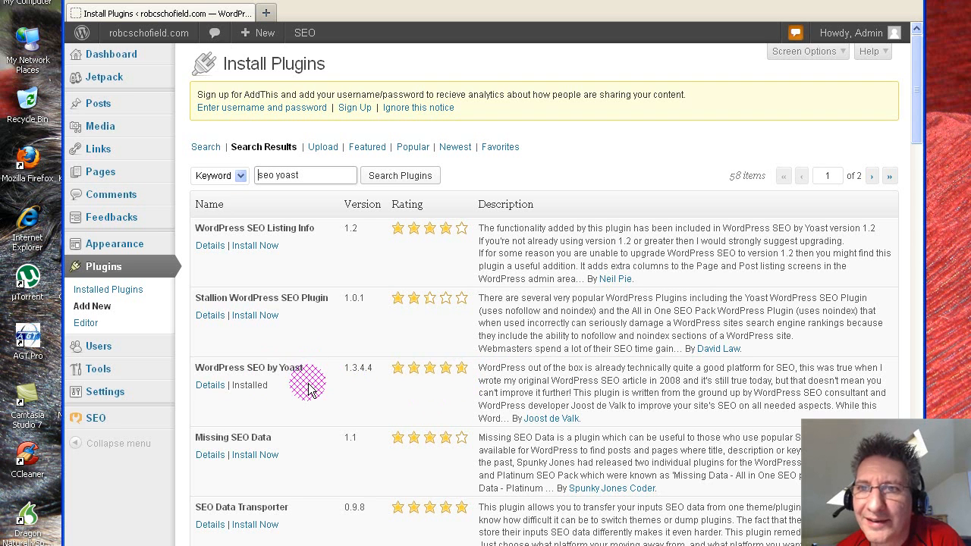
scroll(308, 379, "down", 2)
left_click_drag(308, 292, 289, 305)
left_click(287, 304)
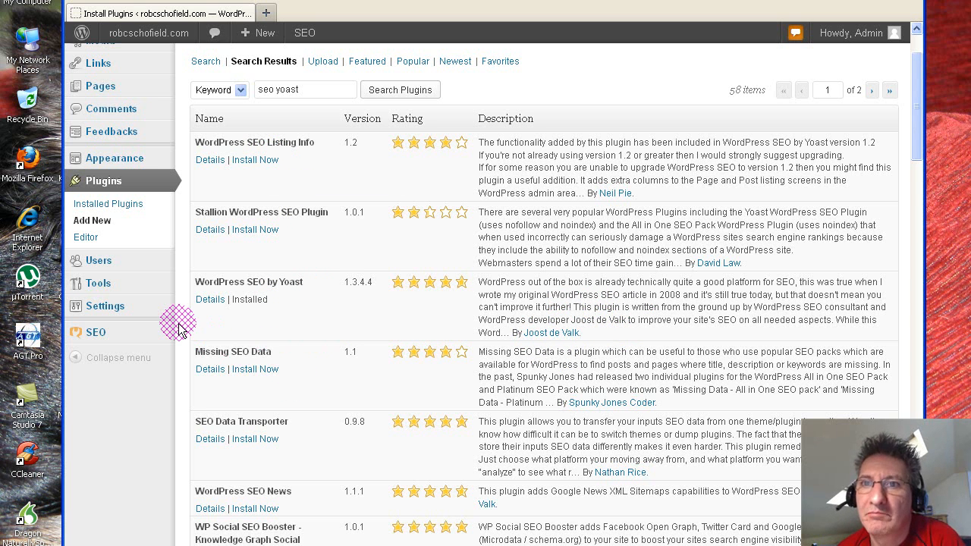
- Open the XML Sitemaps settings of the Yoast SEO plugin
scroll(178, 328, "up", 2)
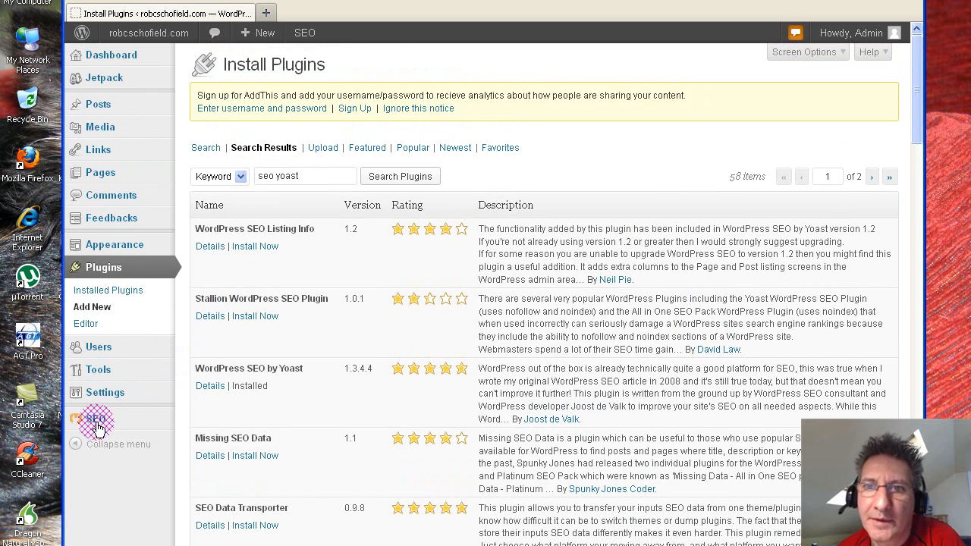
mouse_move(97, 426)
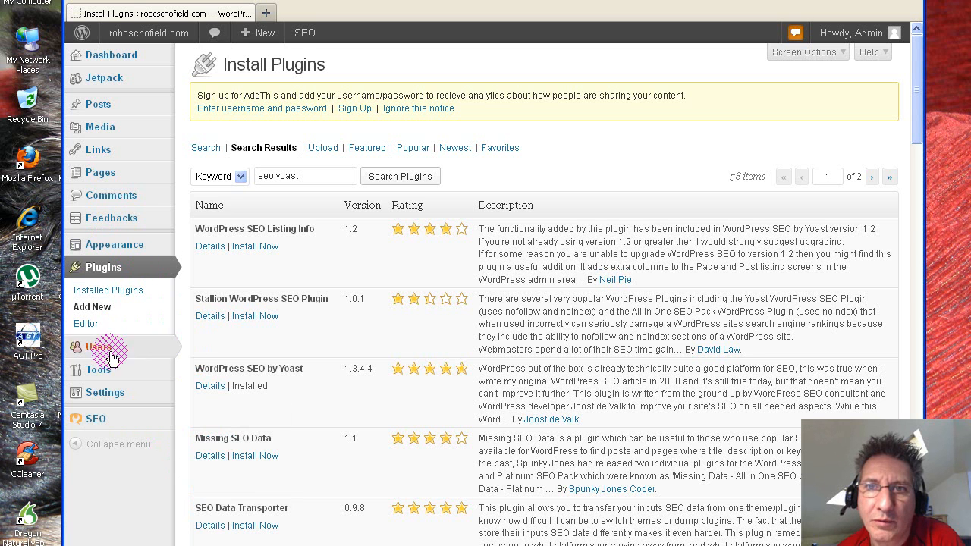
mouse_move(101, 399)
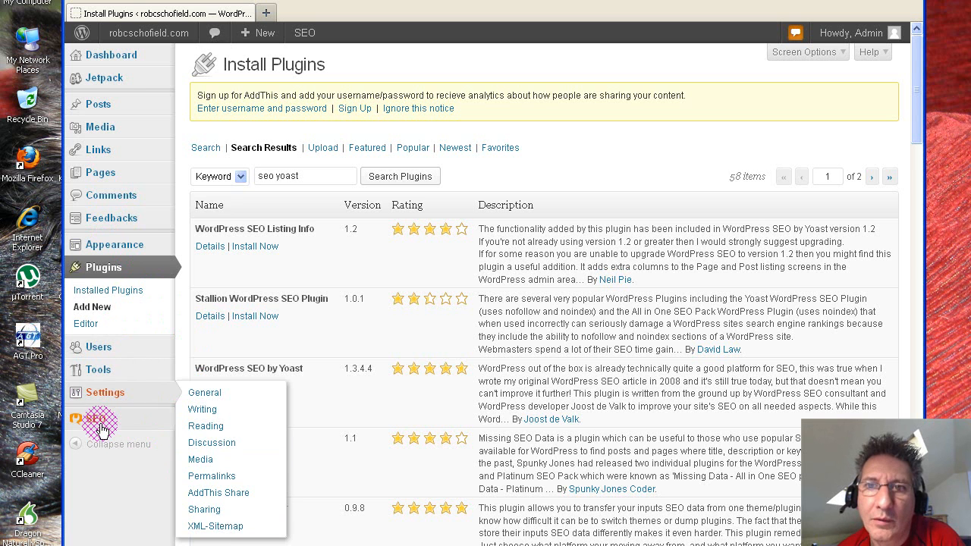
left_click(199, 475)
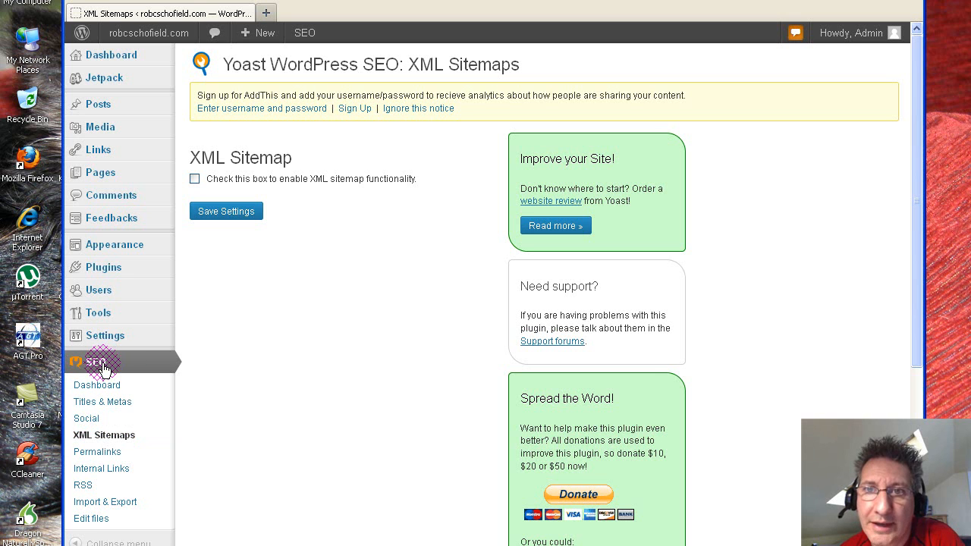
- Go to the site's list of posts and start a new post
mouse_move(110, 343)
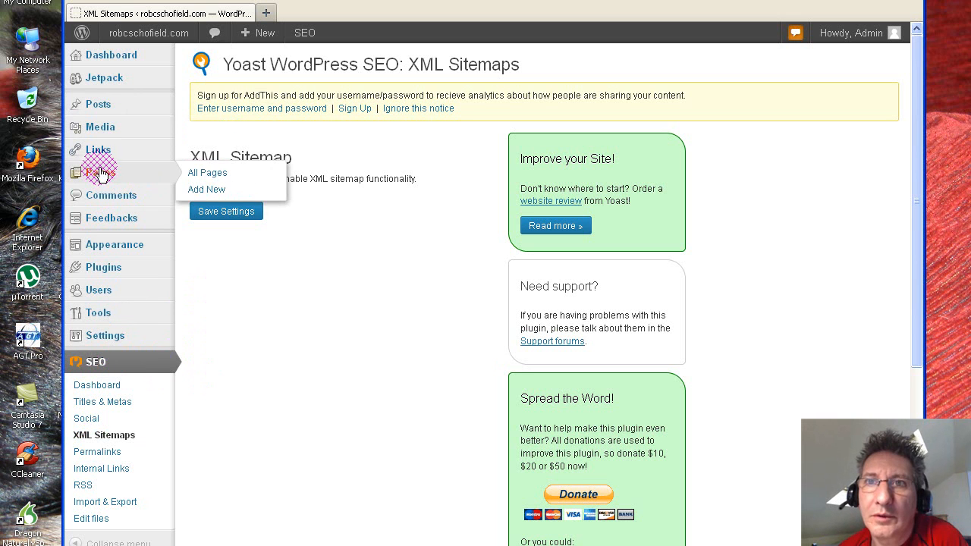
mouse_move(103, 102)
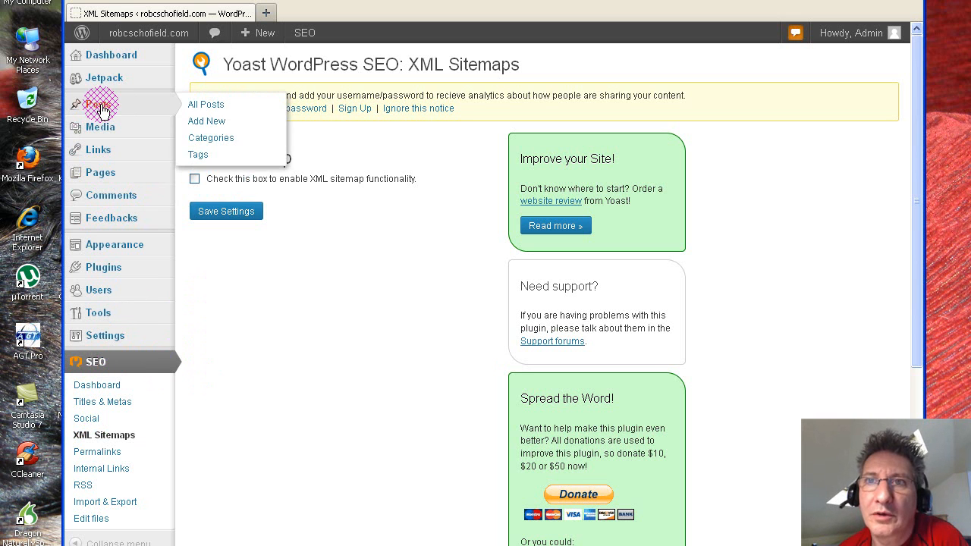
left_click(213, 108)
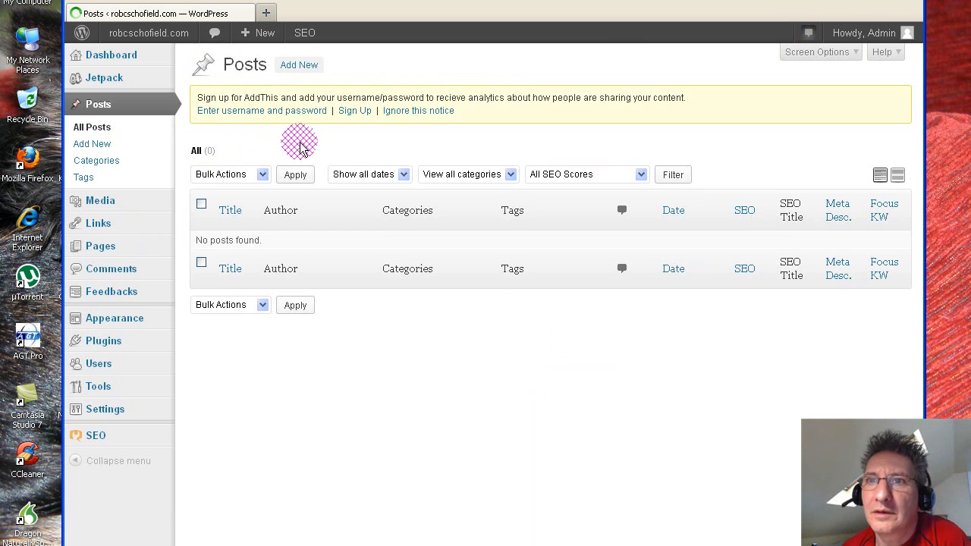
left_click(94, 144)
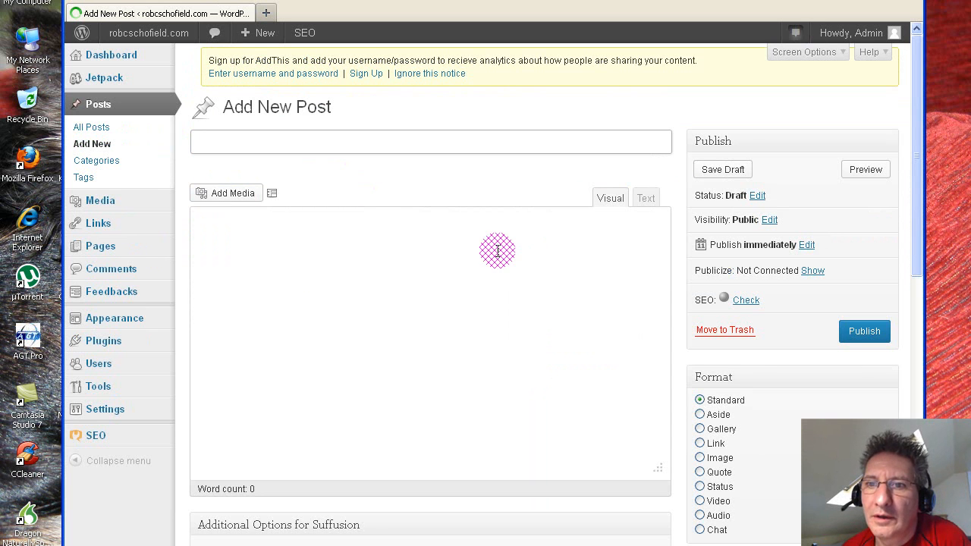
- Look over the new post's Suffusion and WordPress SEO by Yoast options, and dismiss the New Media Manager notice
scroll(389, 228, "down", 3)
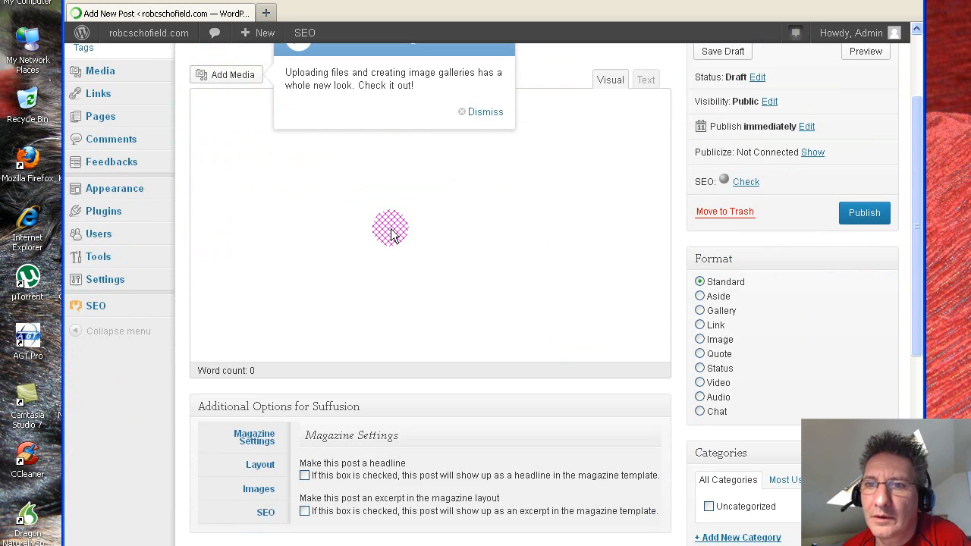
scroll(390, 231, "down", 6)
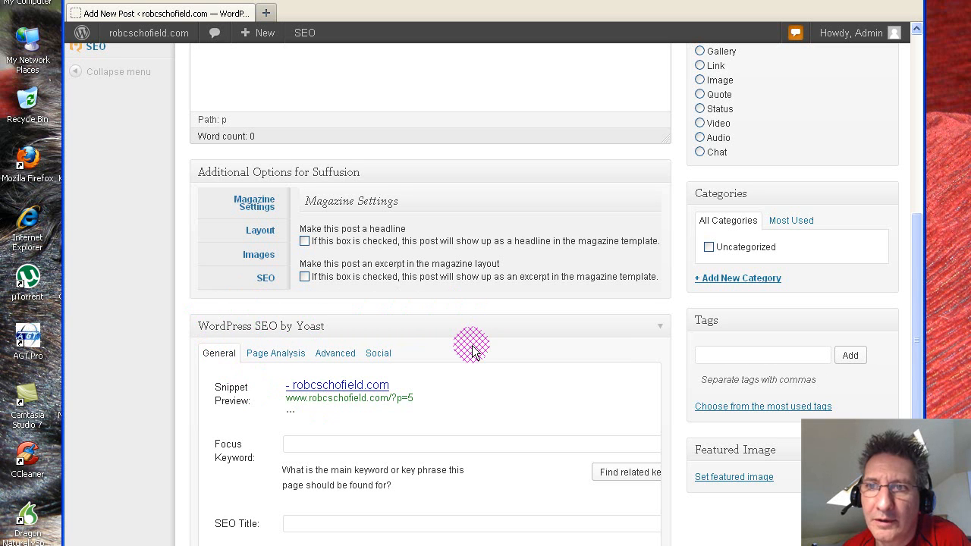
scroll(472, 350, "down", 2)
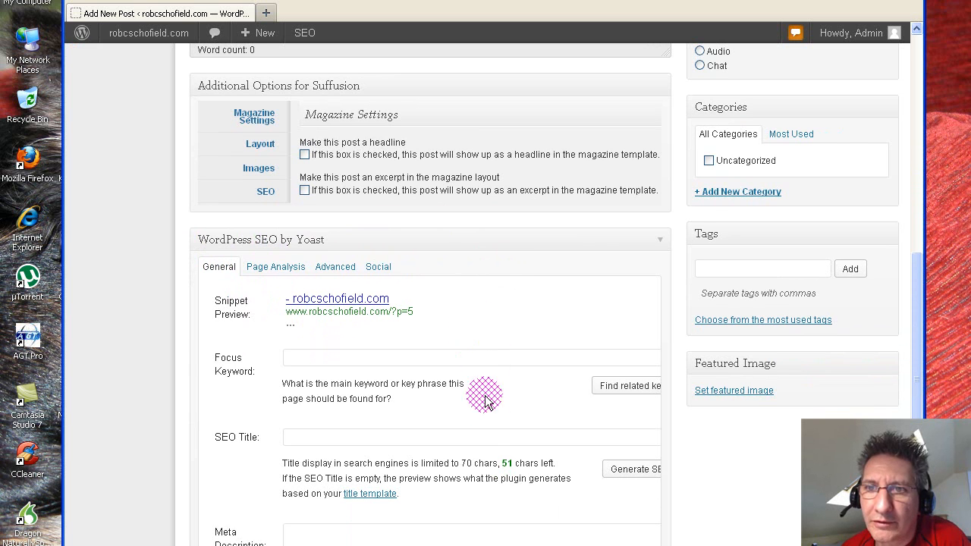
scroll(478, 303, "up", 4)
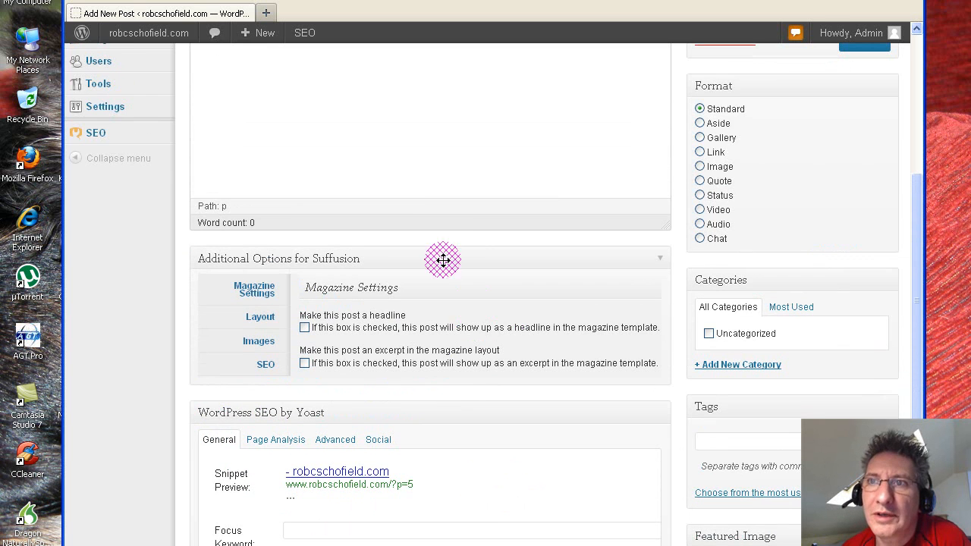
scroll(347, 122, "up", 6)
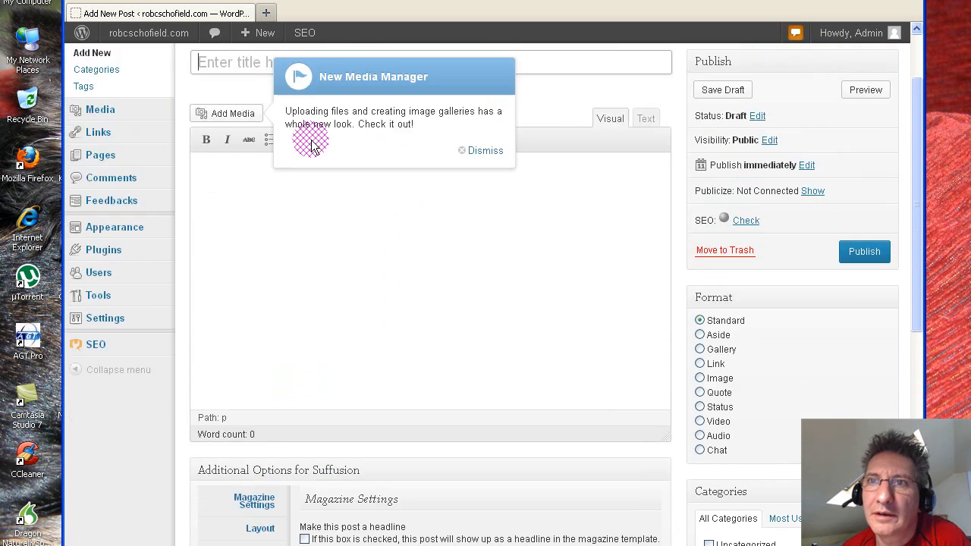
left_click(489, 199)
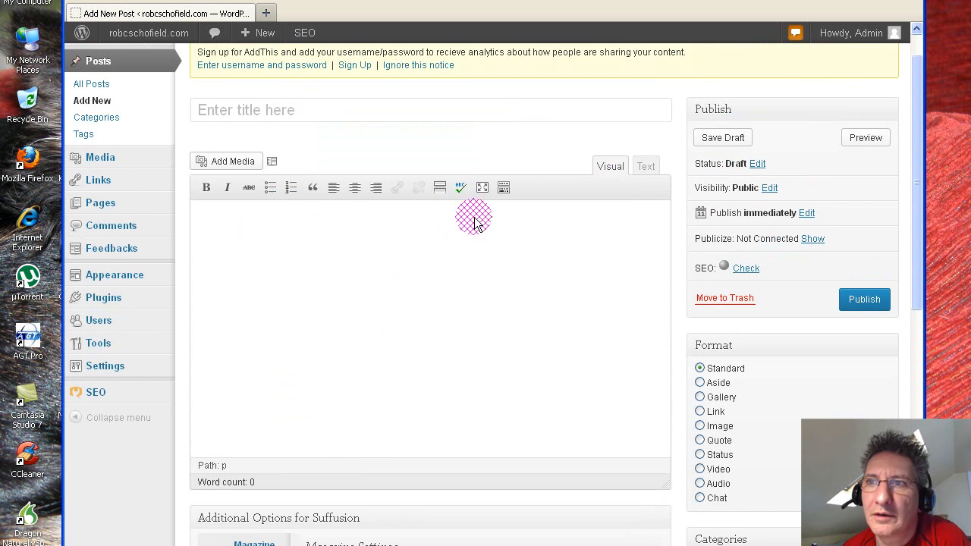
- Enter "rthrhjjh" as the new post's body text and view the Page Analysis in its WordPress SEO by Yoast options
left_click(252, 266)
type("rthrhjjh")
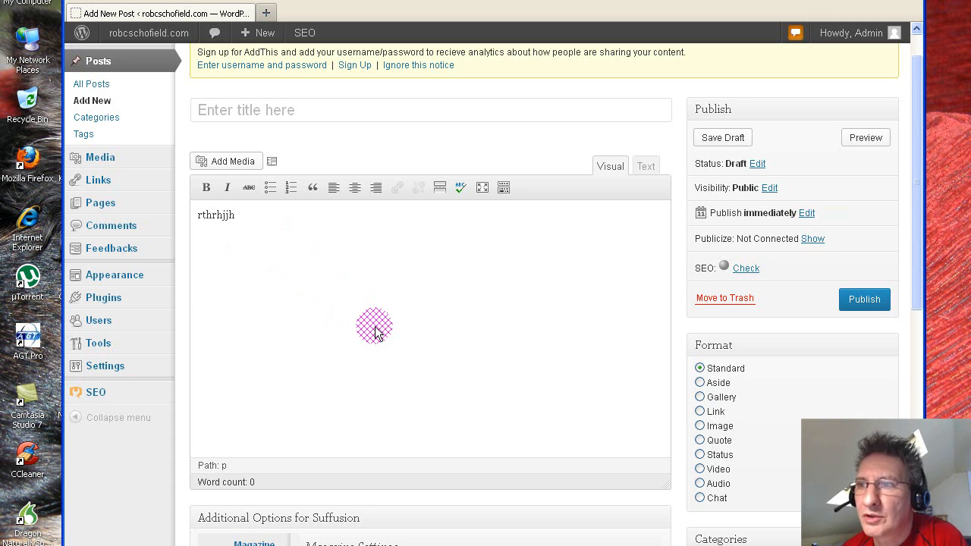
scroll(375, 332, "down", 5)
scroll(375, 332, "down", 1)
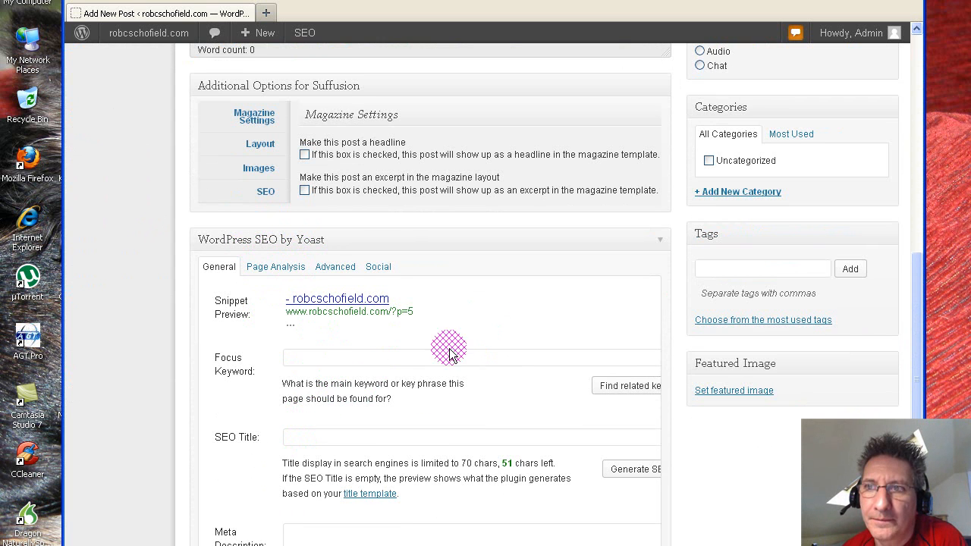
left_click(280, 271)
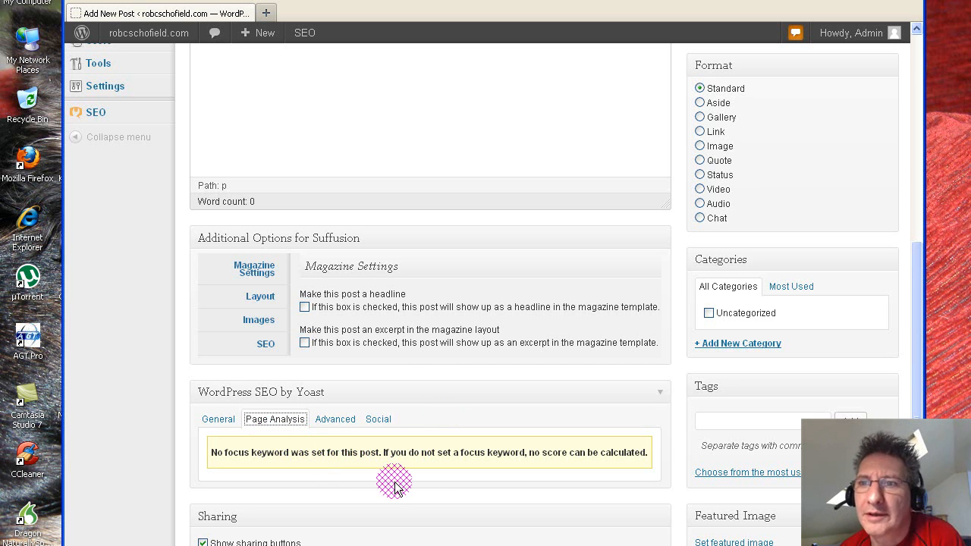
scroll(394, 486, "up", 5)
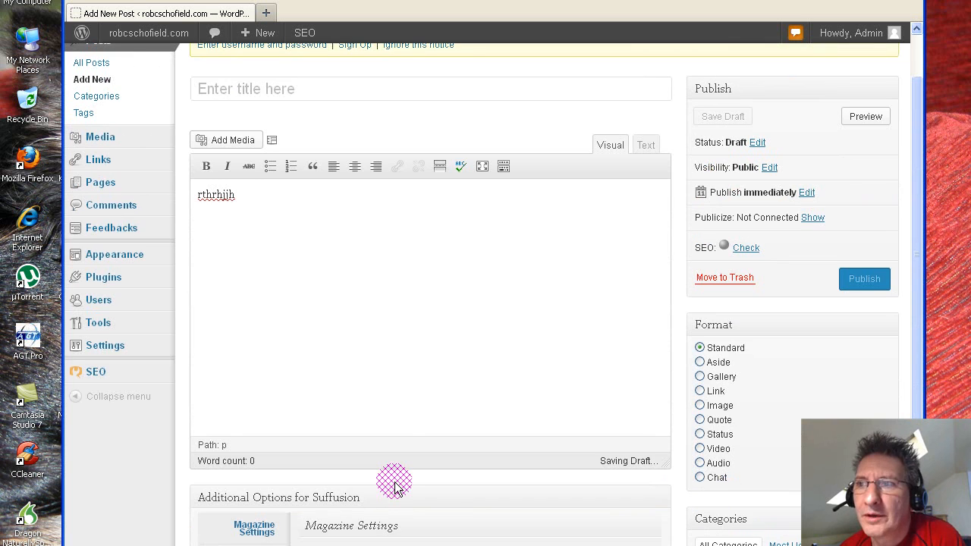
scroll(395, 358, "up", 2)
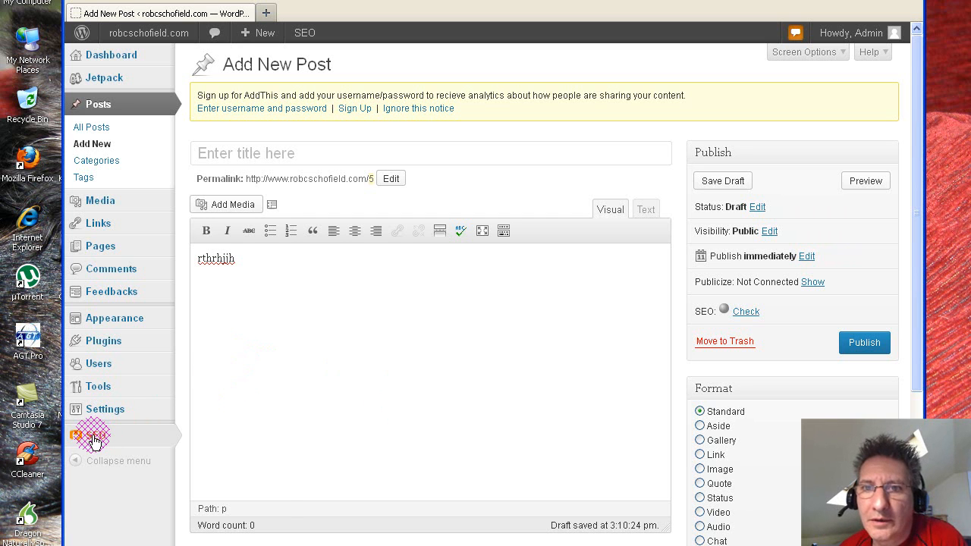
- Look at the SEO plugin's available settings pages and go back to the list of installed plugins
mouse_move(94, 440)
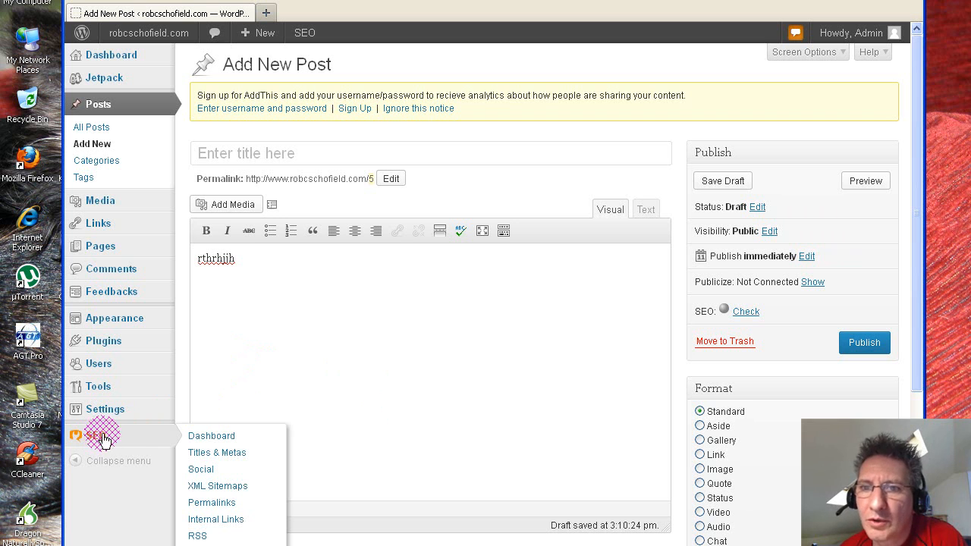
left_click(199, 535)
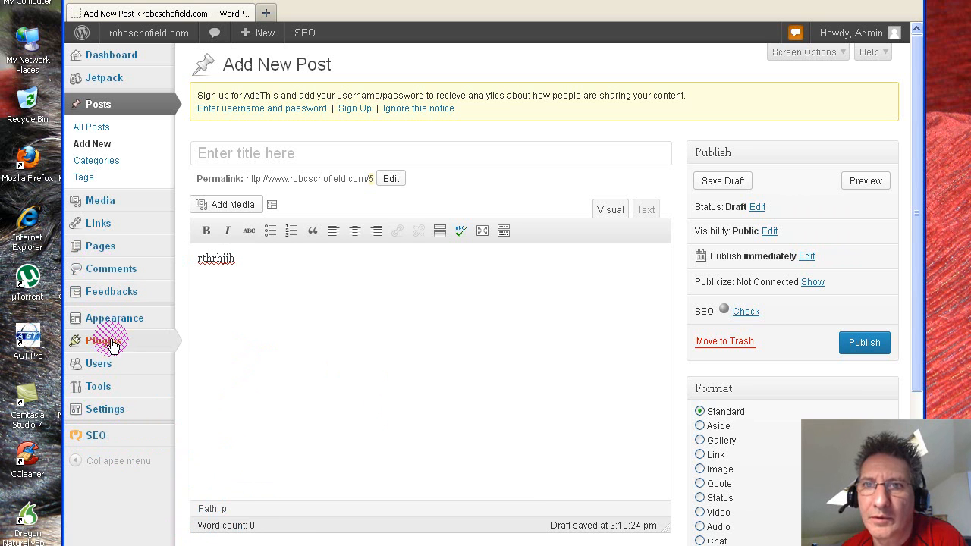
mouse_move(121, 342)
left_click(212, 346)
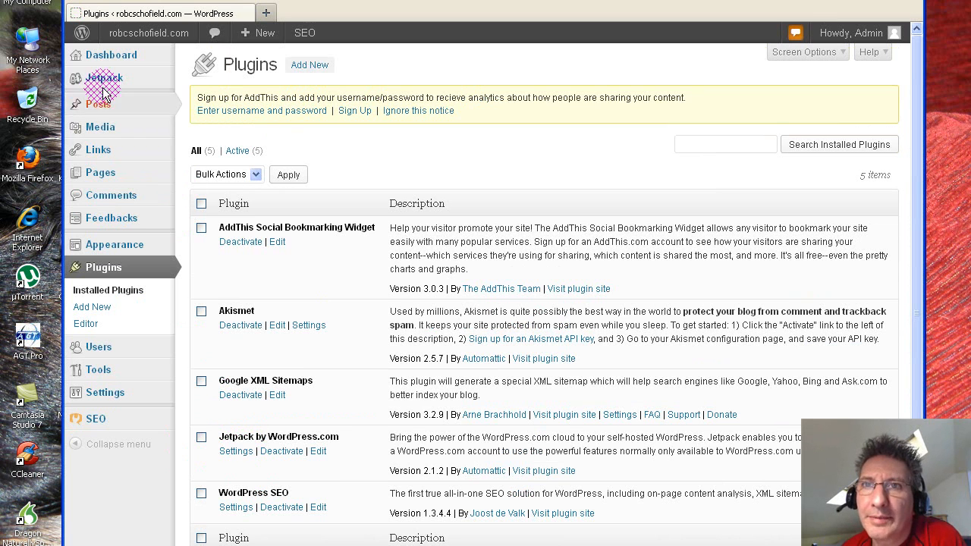
- Open Jetpack's Site Stats and look over the views, referrers, top posts, search engine terms, clicks and subscriptions
mouse_move(106, 80)
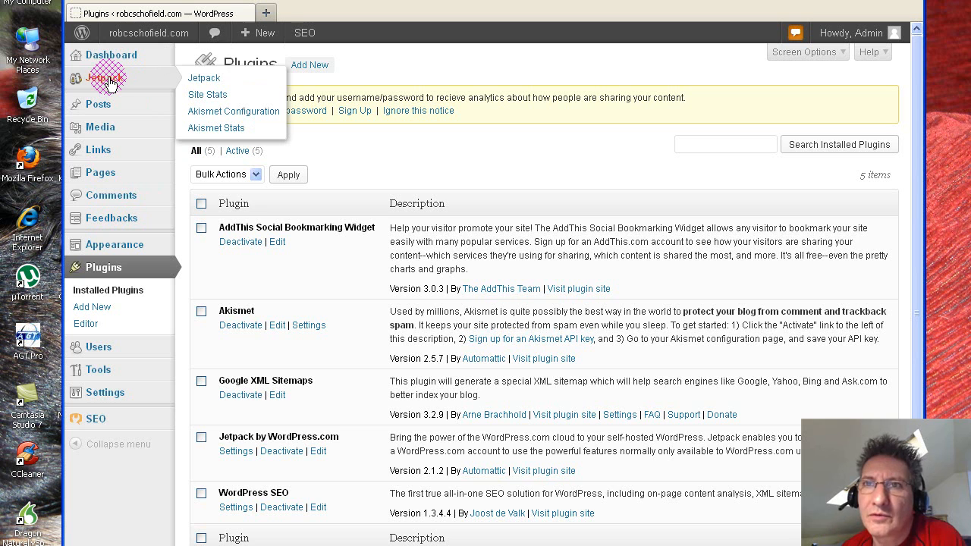
left_click(202, 97)
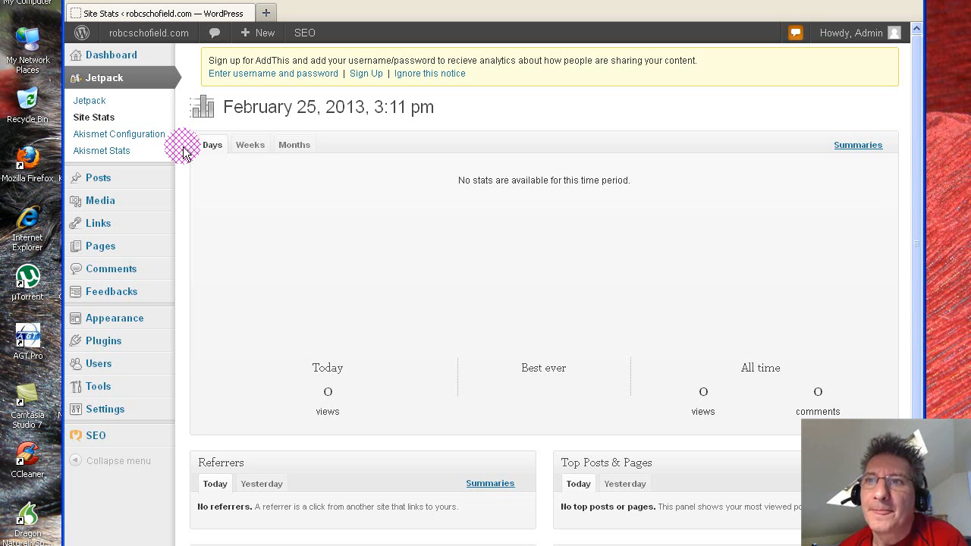
scroll(183, 152, "down", 2)
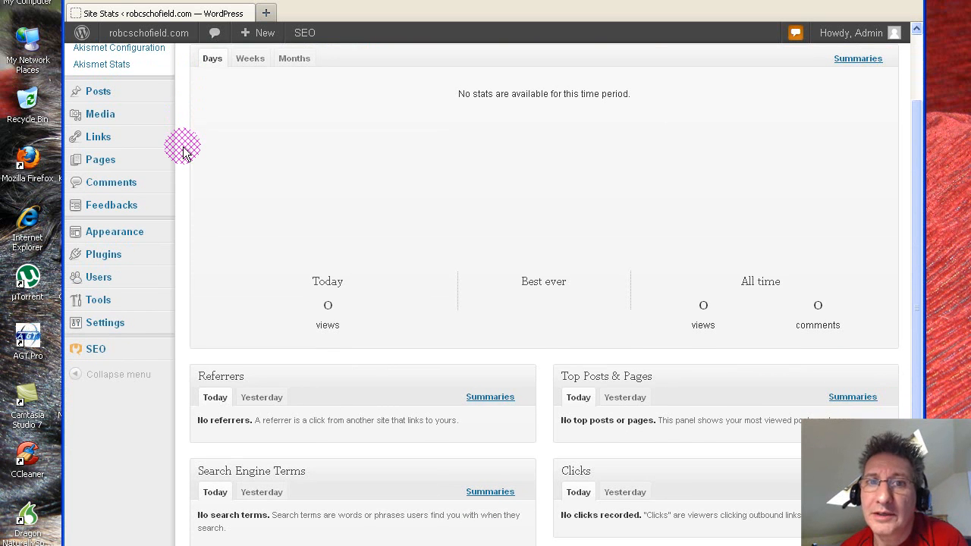
scroll(183, 151, "up", 2)
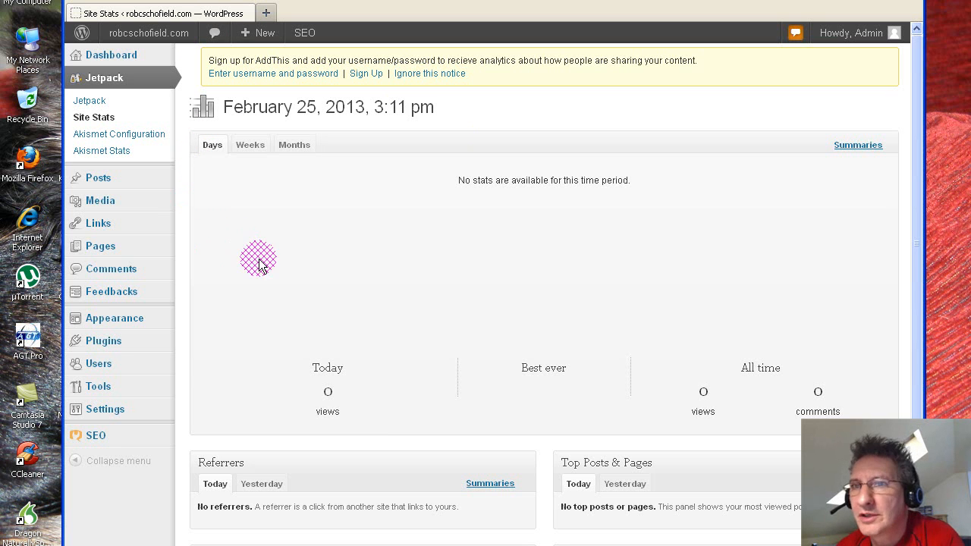
scroll(183, 270, "down", 2)
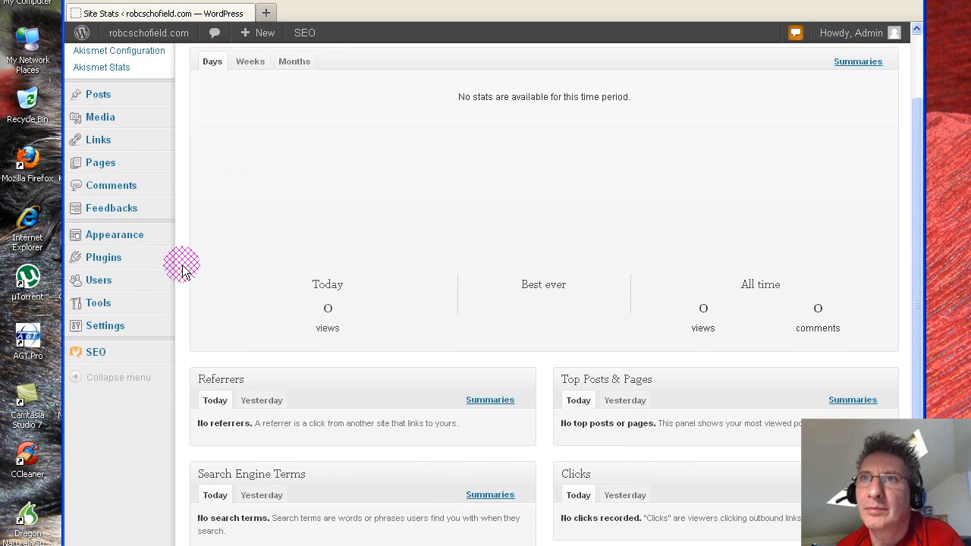
scroll(182, 271, "up", 2)
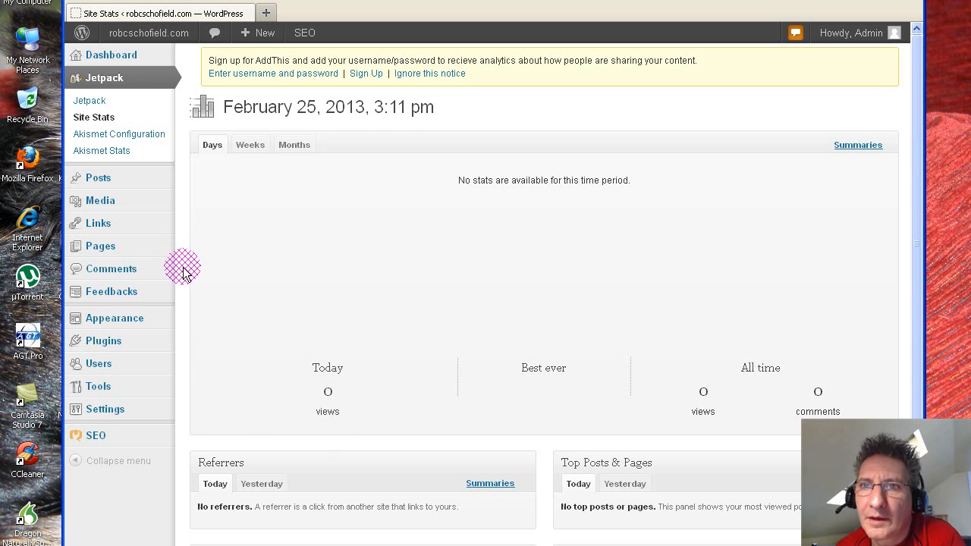
scroll(182, 273, "down", 4)
scroll(182, 269, "down", 1)
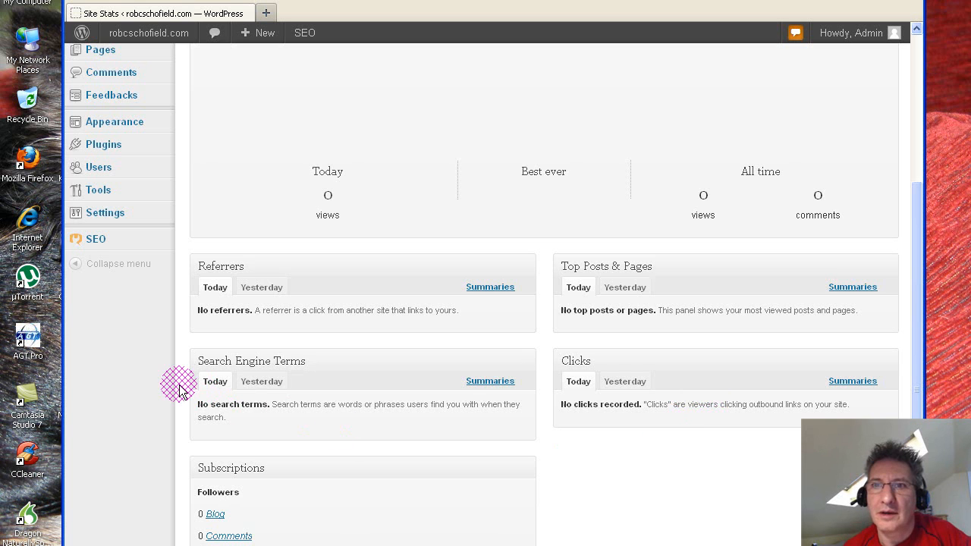
scroll(180, 390, "up", 4)
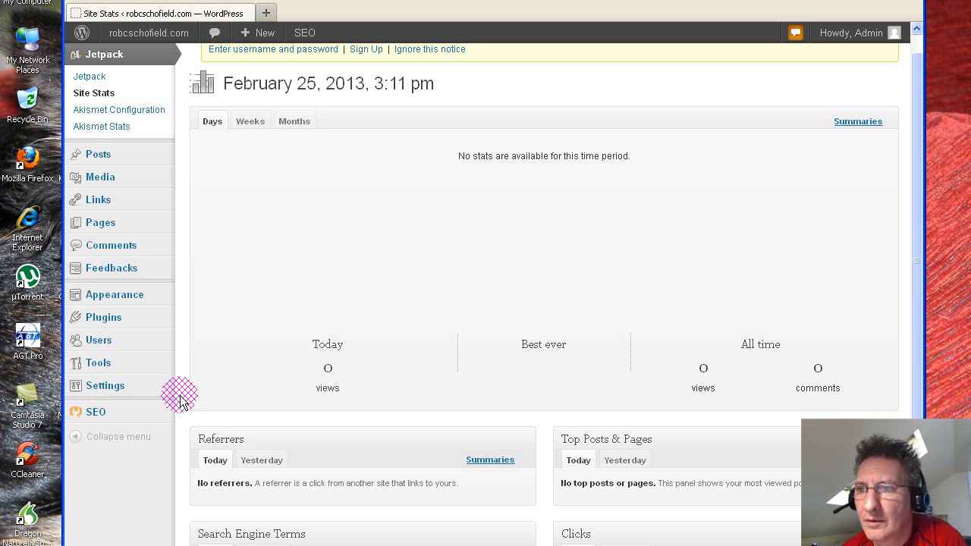
scroll(180, 400, "down", 3)
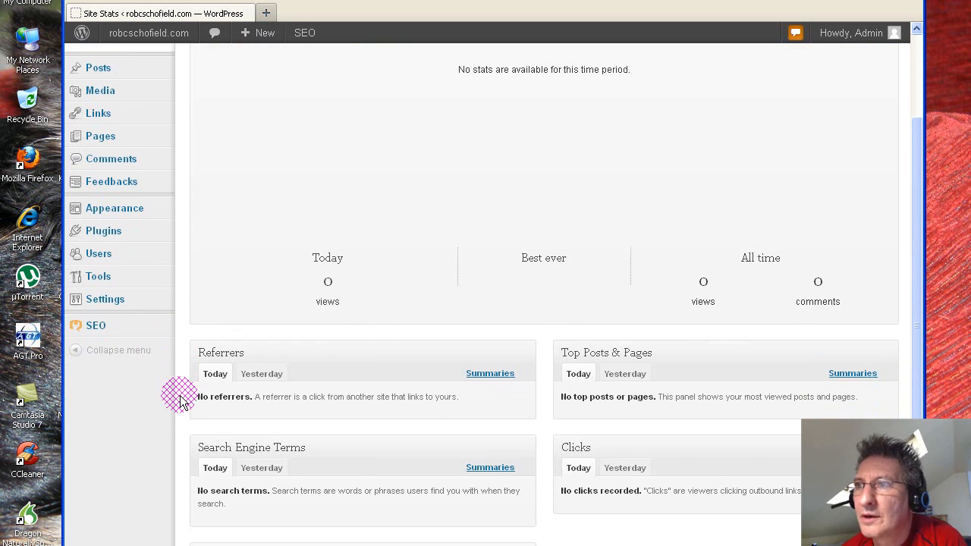
scroll(181, 400, "down", 3)
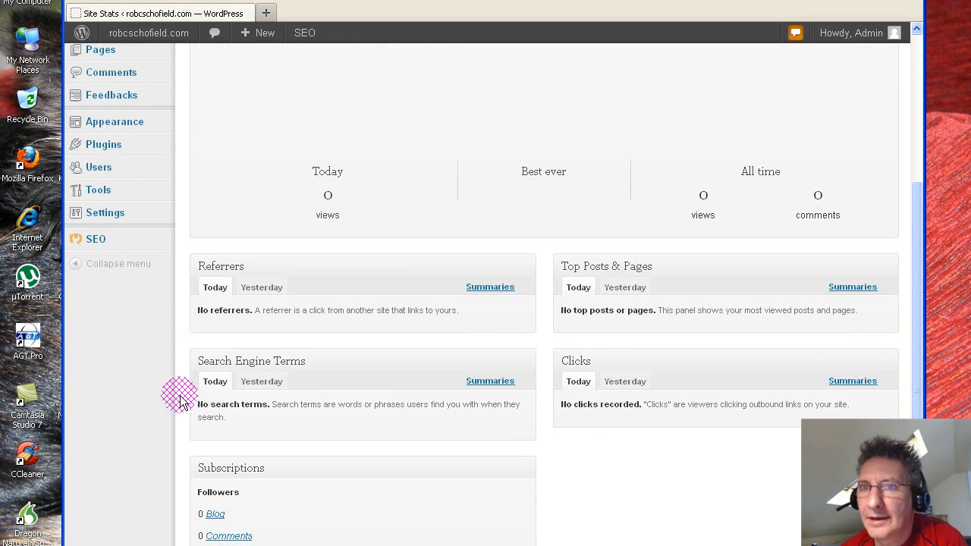
scroll(180, 401, "up", 7)
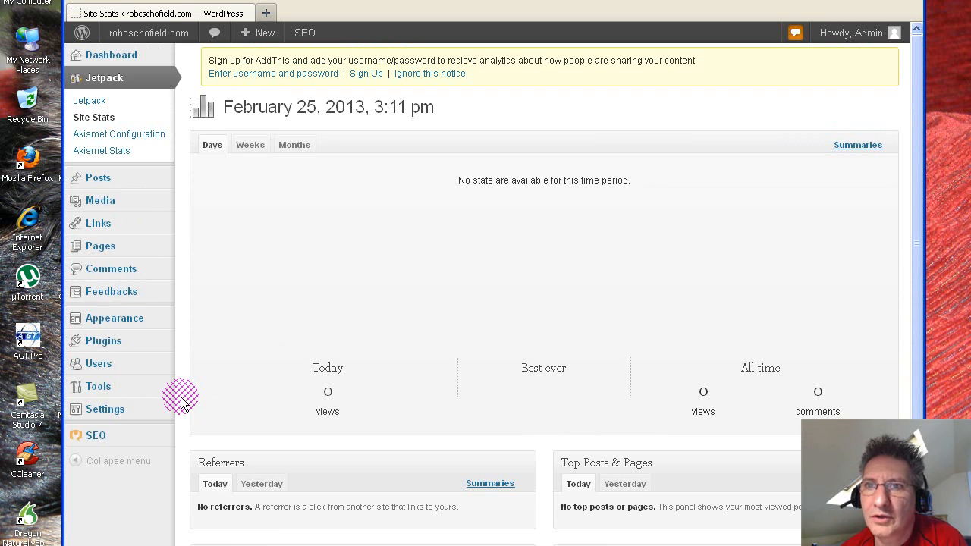